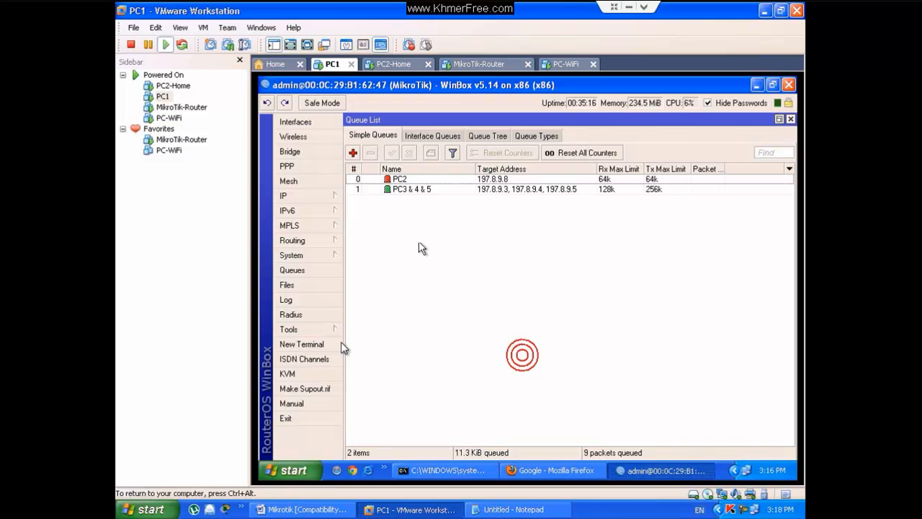
- Review the PC2 and PC3 & 4 & 5 queue limits, check the download on the PC2-Home virtual machine, and return to PC1
double_click(407, 184)
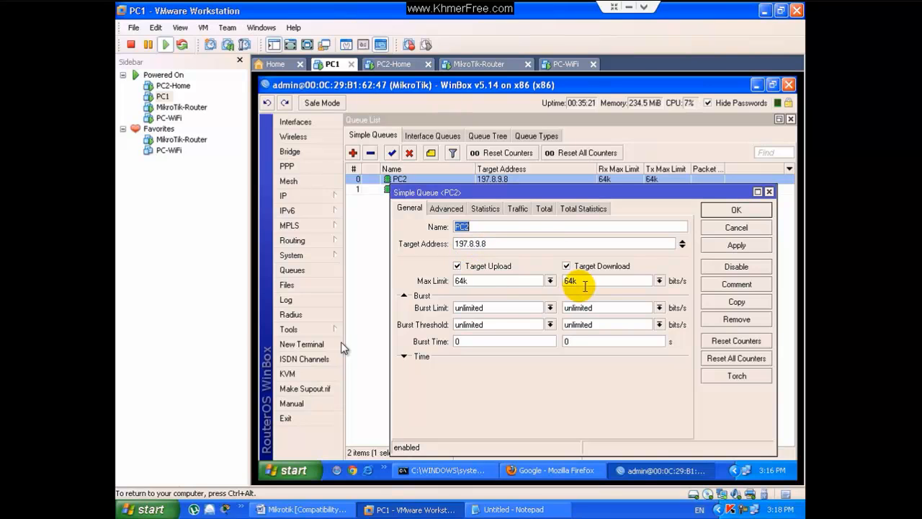
click(709, 230)
click(428, 191)
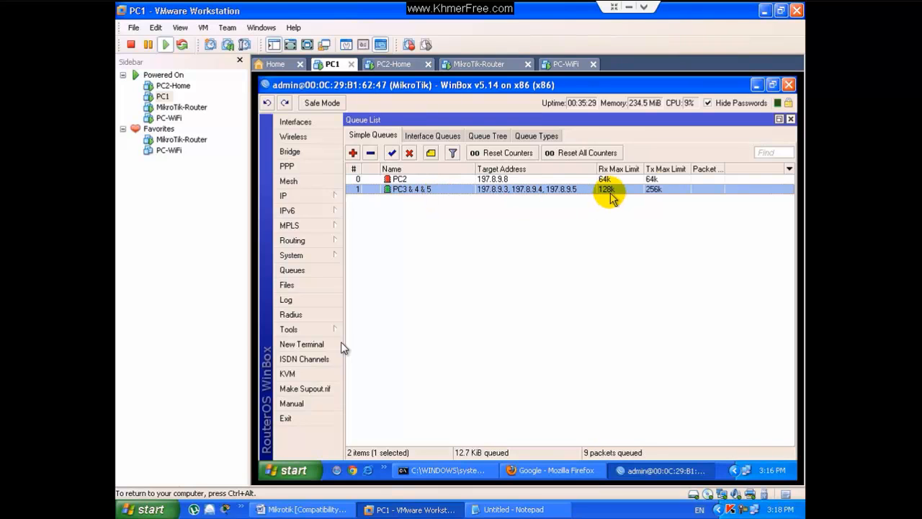
click(454, 247)
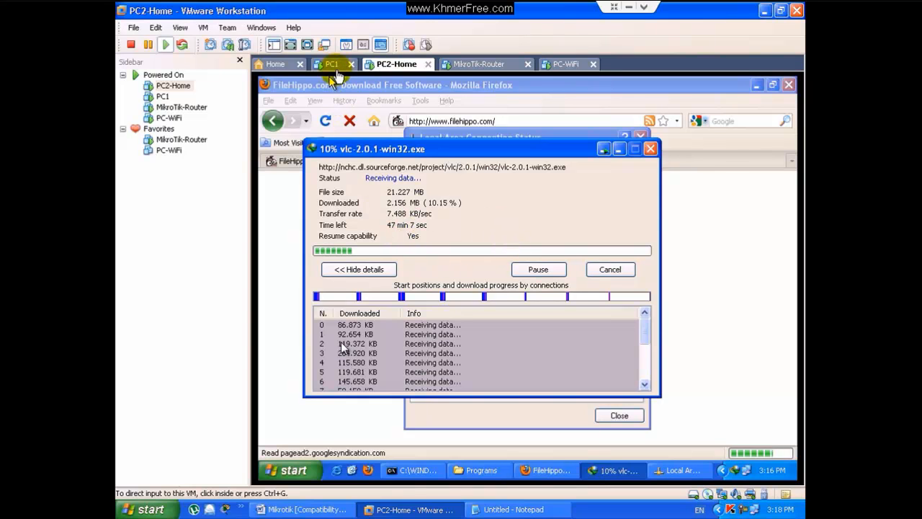
click(330, 65)
click(484, 271)
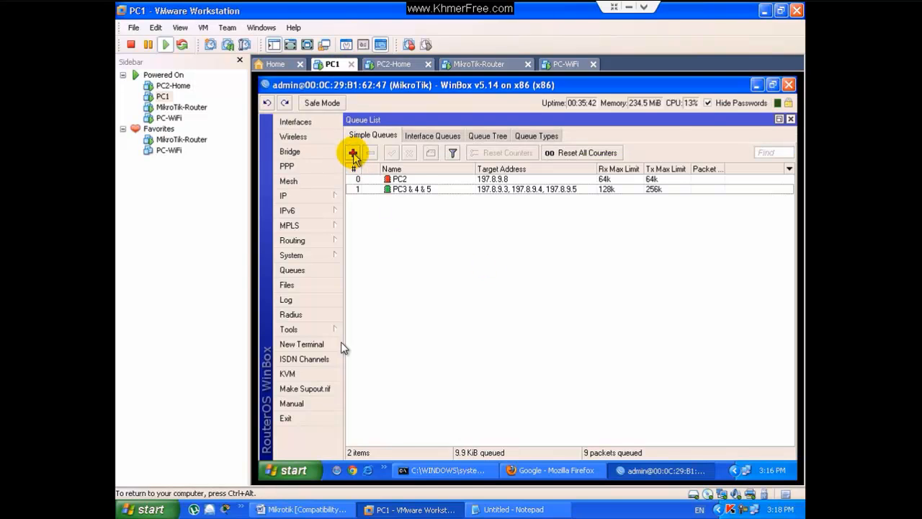
- Reopen the queue list and start a new simple queue named G-Sales with target address 197.8.9.16/29
click(790, 118)
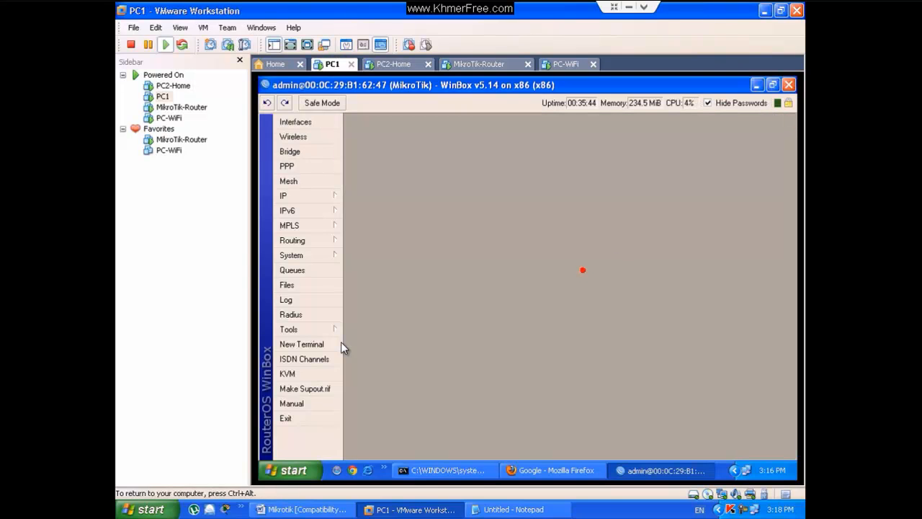
click(293, 269)
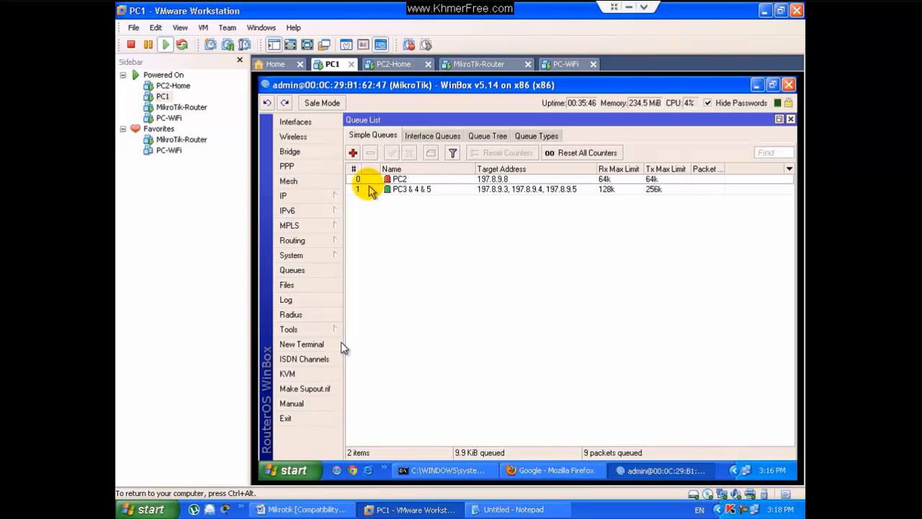
click(353, 152)
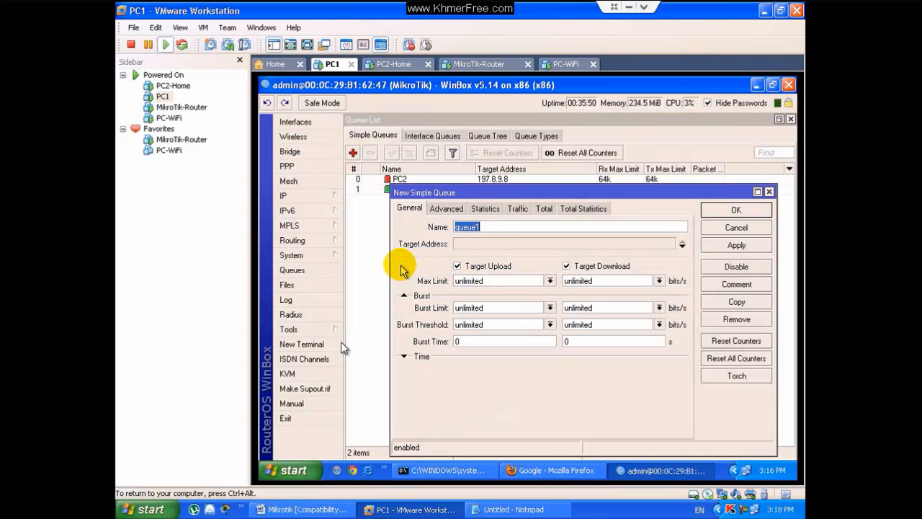
text(G-Sales)
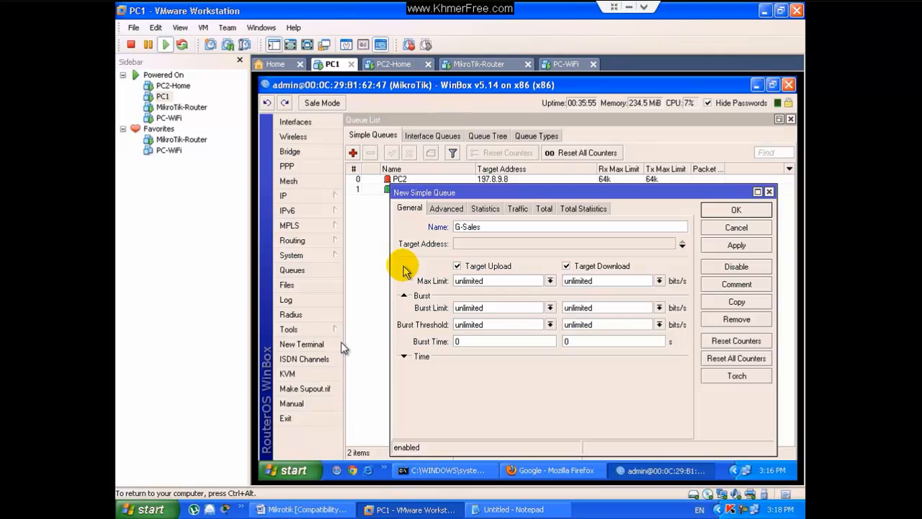
click(487, 247)
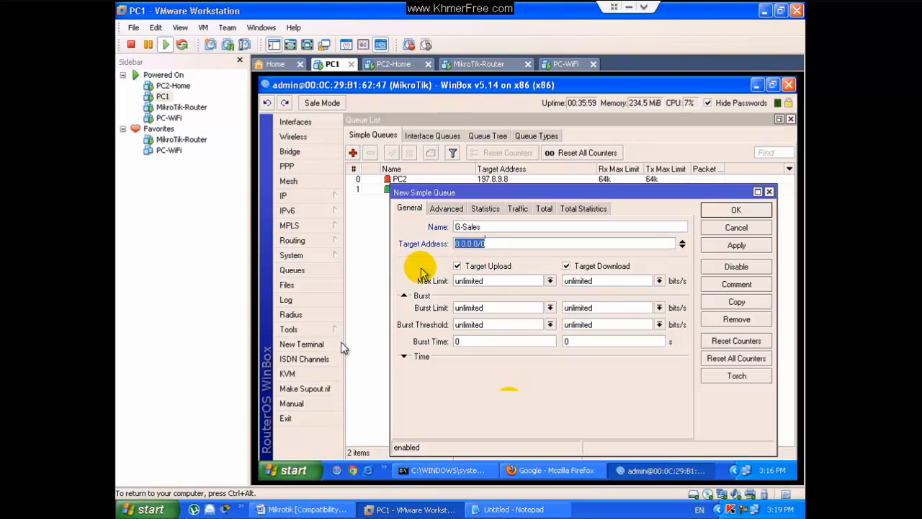
text(197)
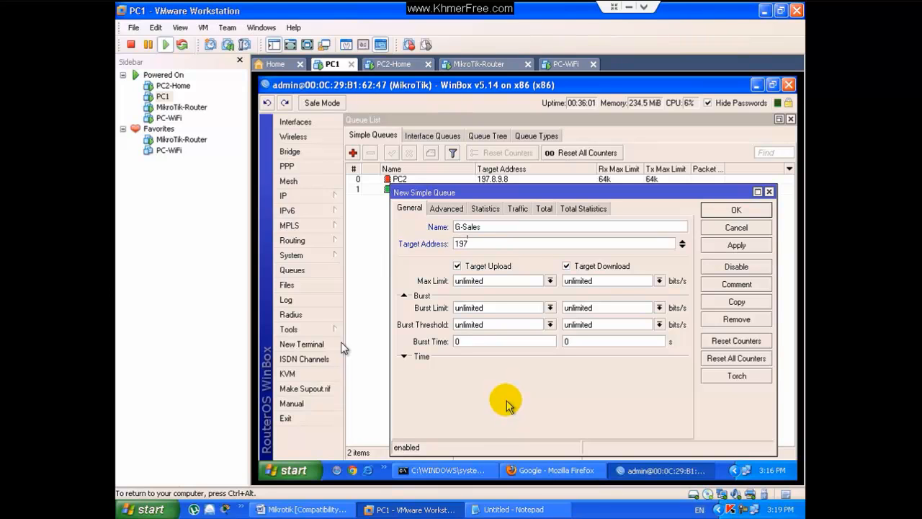
text(.8.9.16/29)
- Set the G-Sales queue's maximum limit to 128k upload and 256k download, and save the queue
click(550, 281)
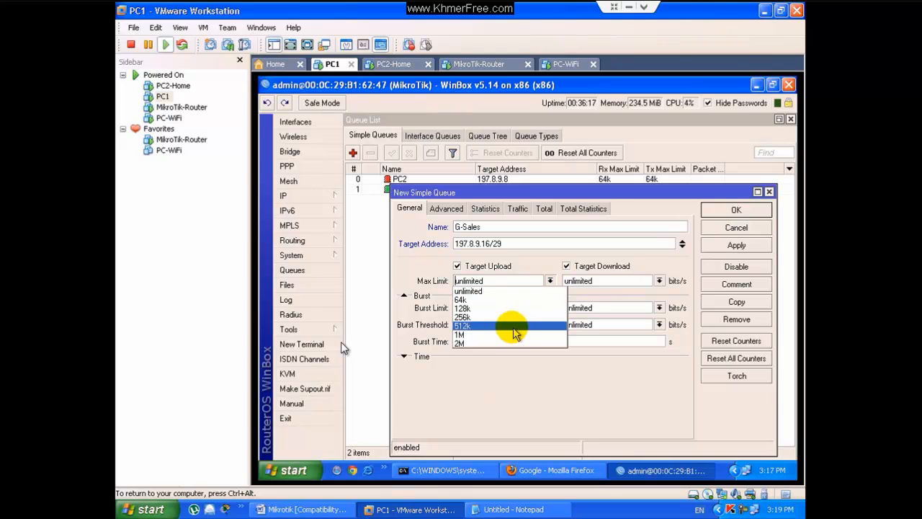
click(470, 312)
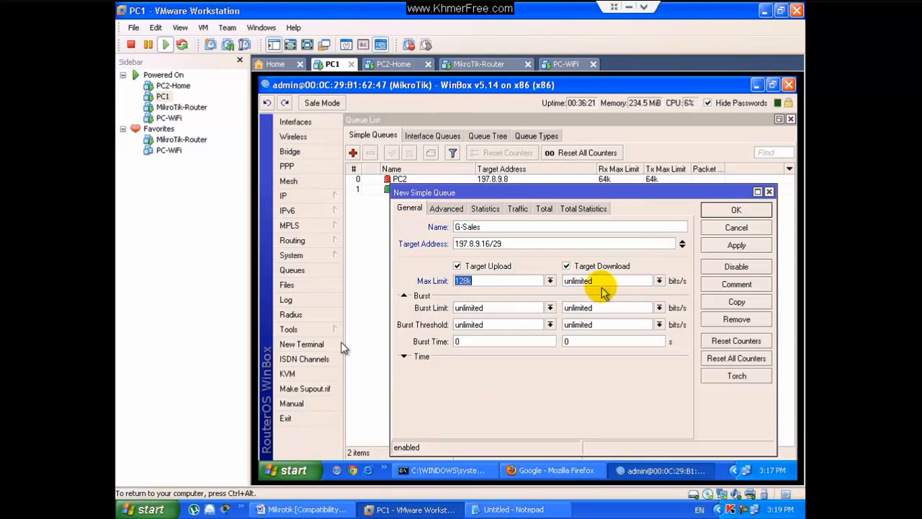
click(659, 280)
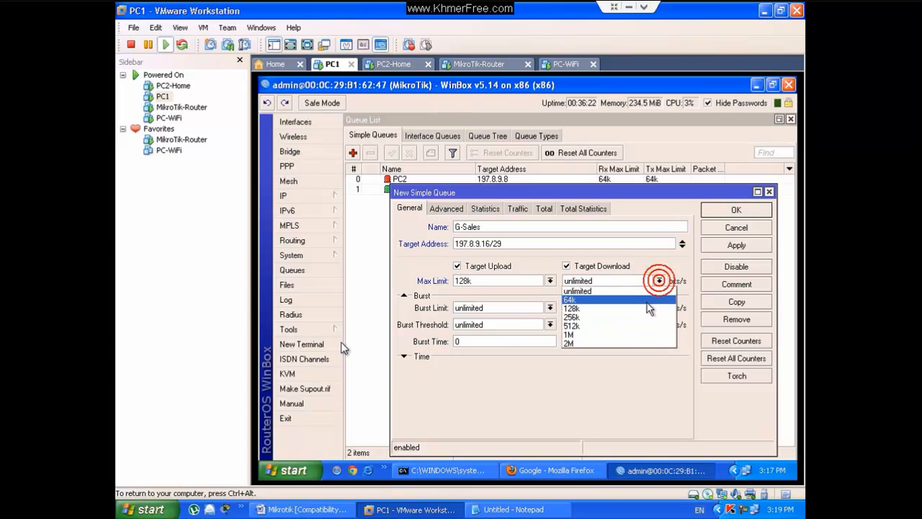
click(577, 317)
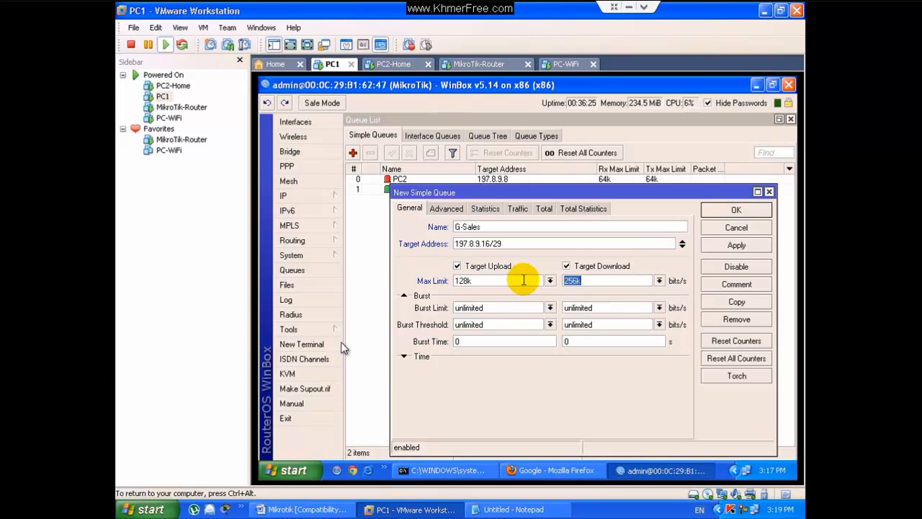
click(723, 215)
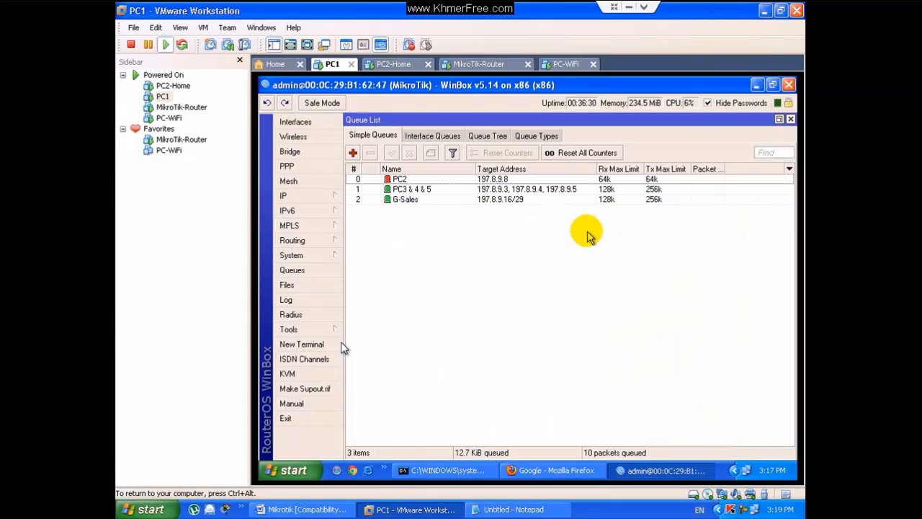
- Start another simple queue named PC16 with target address 197.8.9.16
click(353, 153)
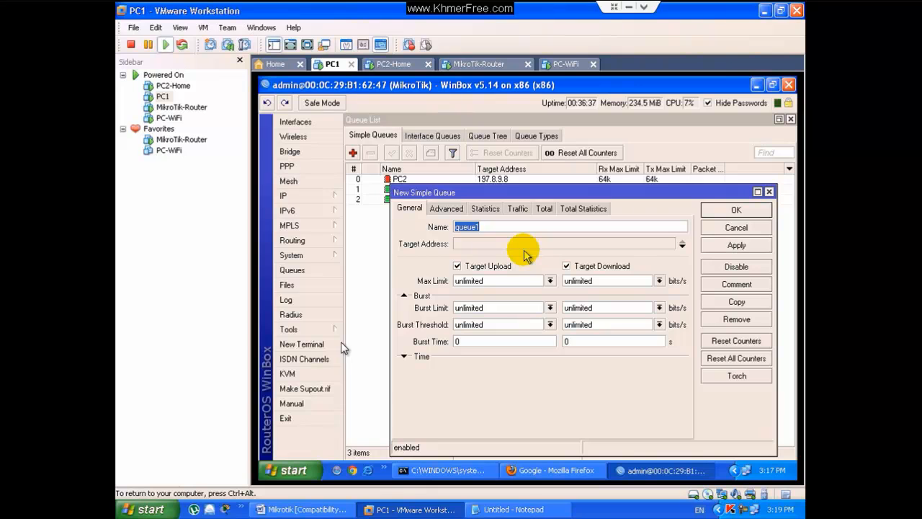
text(PC15)
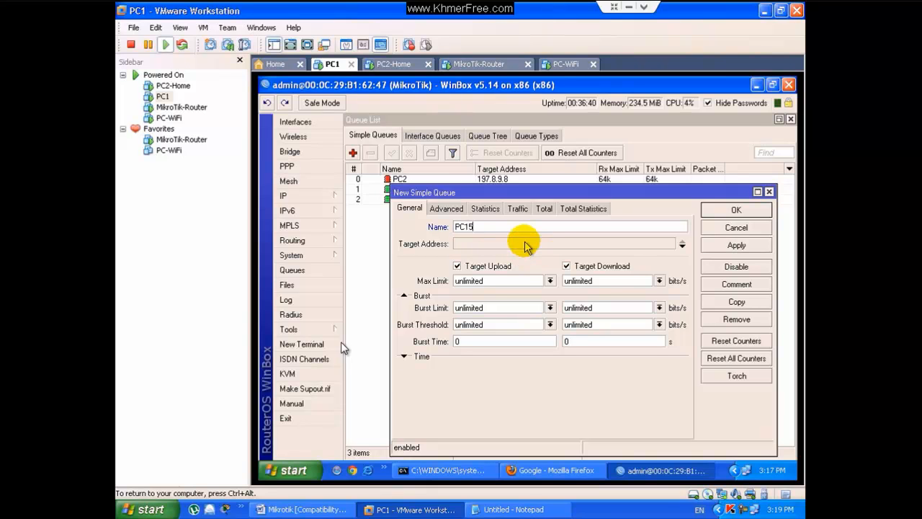
key(Tab)
text(19)
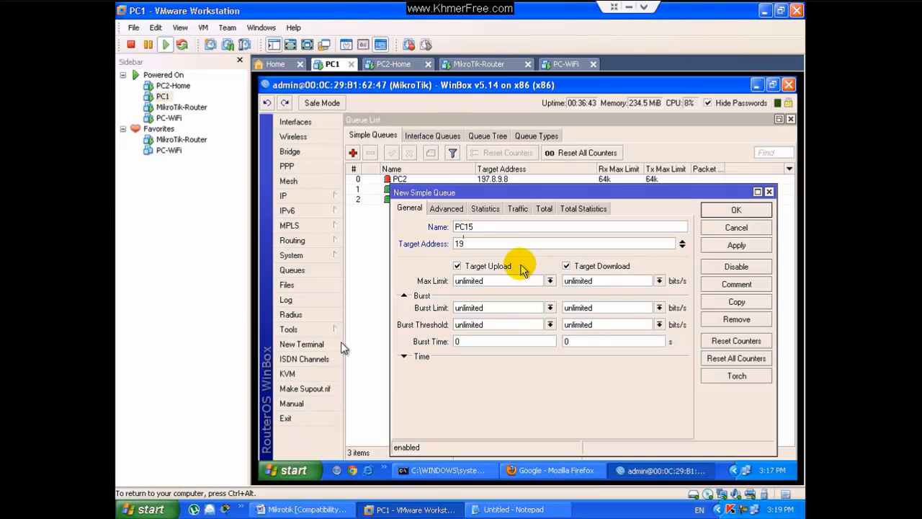
click(493, 228)
key(BackSpace)
text(6)
click(478, 244)
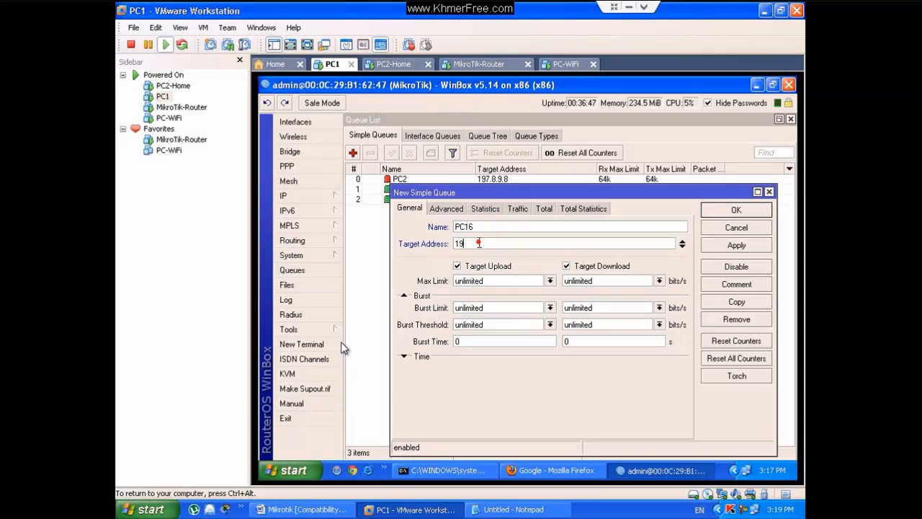
text(7.8.9.16)
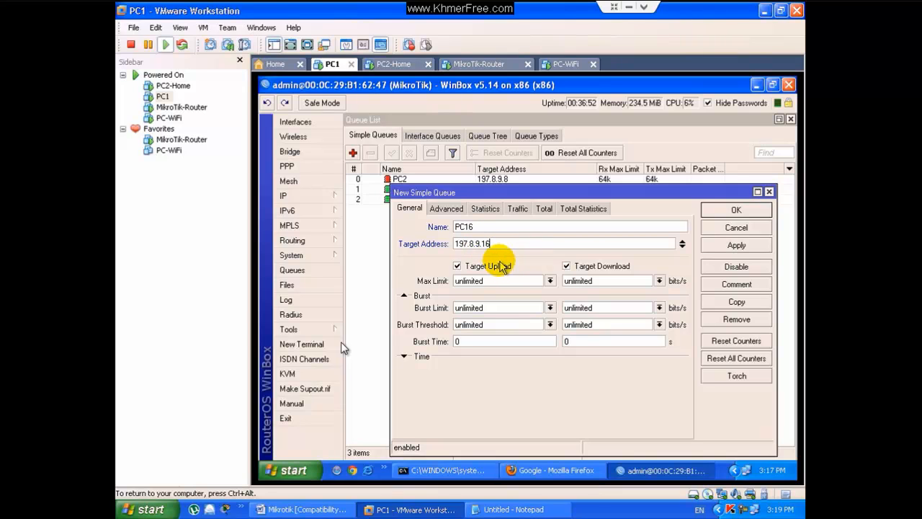
- Set the PC16 queue's maximum limit to 64k for both upload and download
click(550, 281)
click(527, 301)
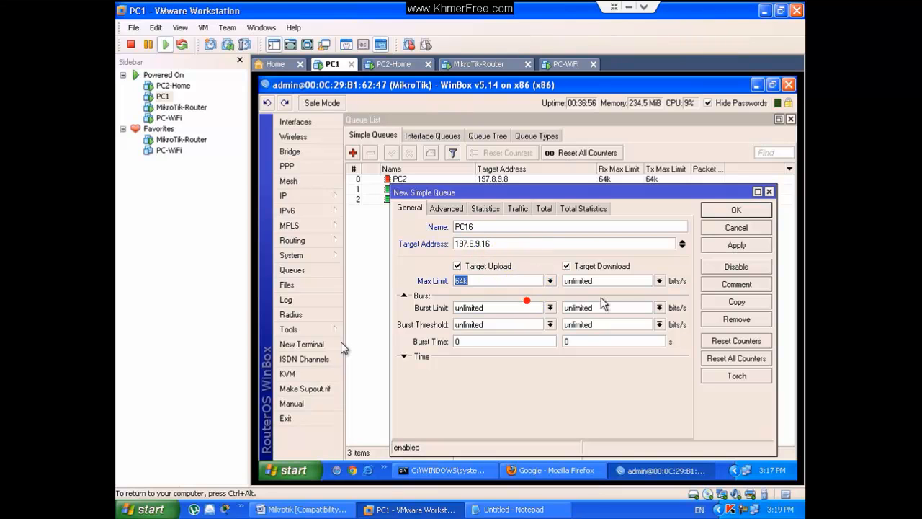
click(659, 281)
click(645, 299)
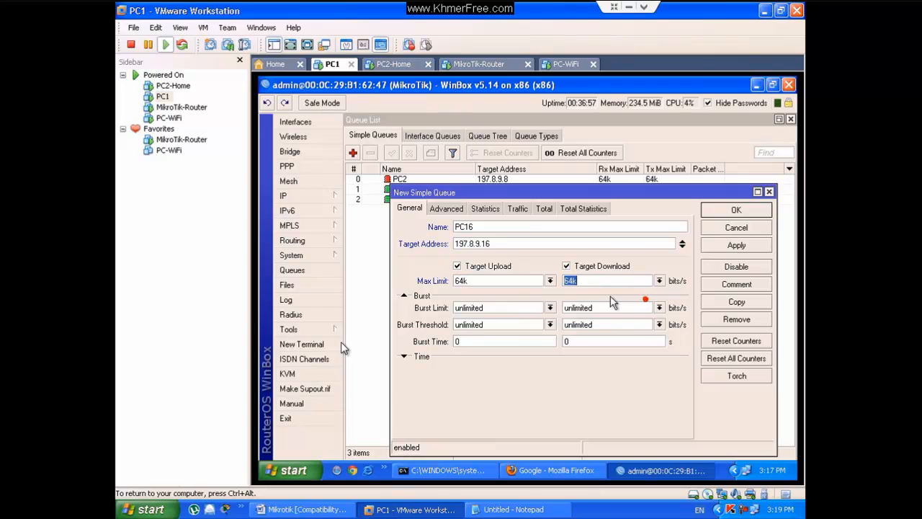
- Assign G-Sales as the parent of the PC16 queue, recheck its general and advanced settings, and save it
click(448, 208)
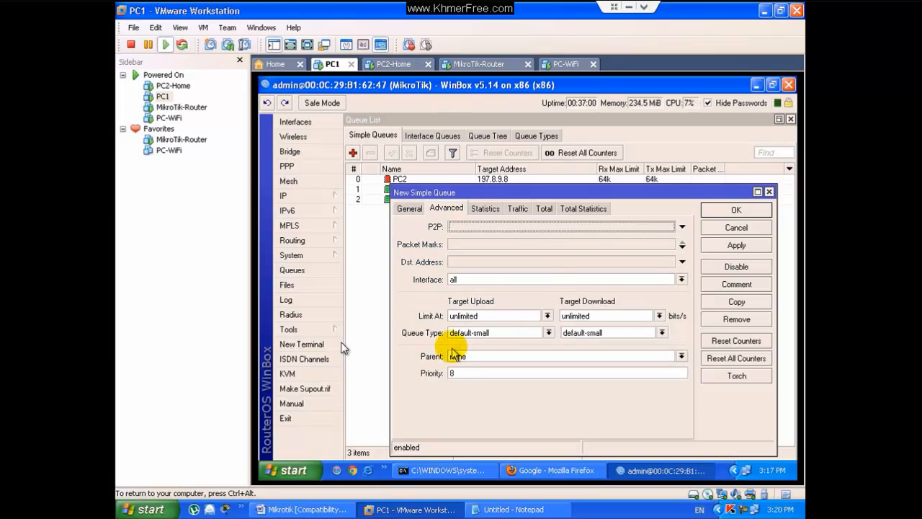
click(454, 355)
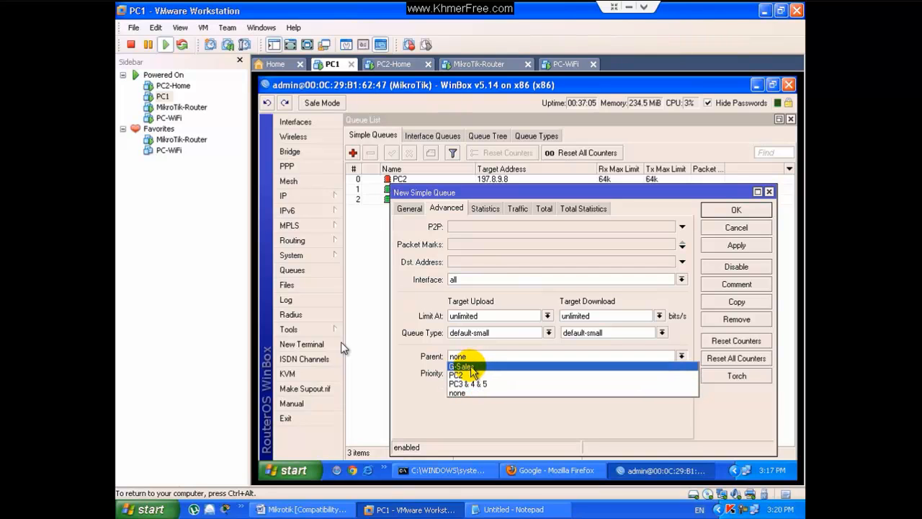
click(474, 366)
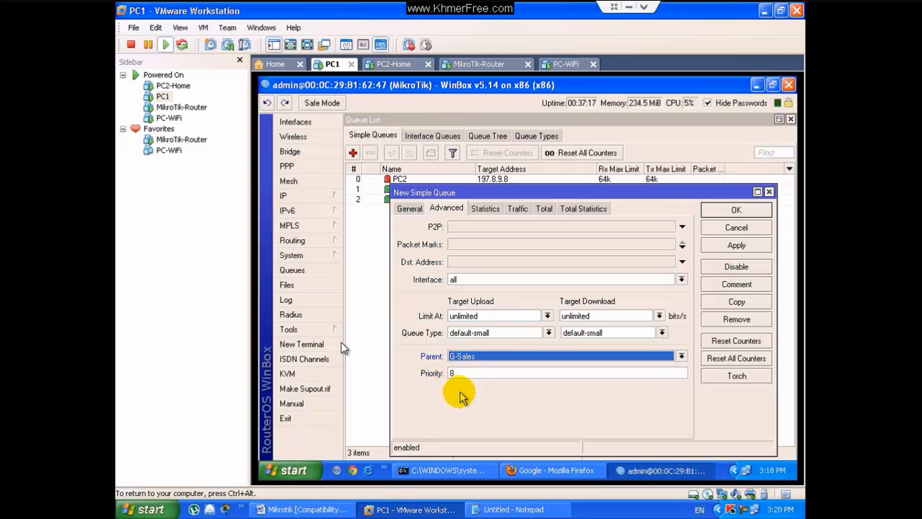
double_click(461, 373)
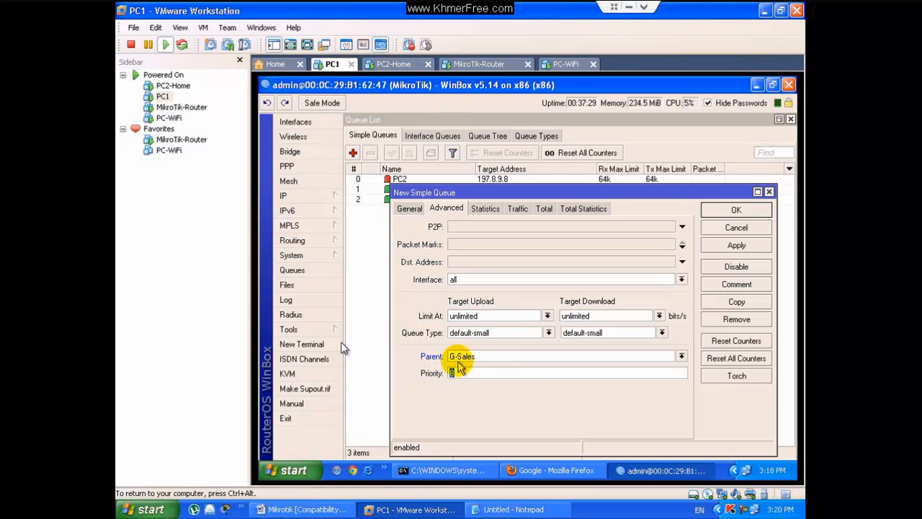
click(409, 208)
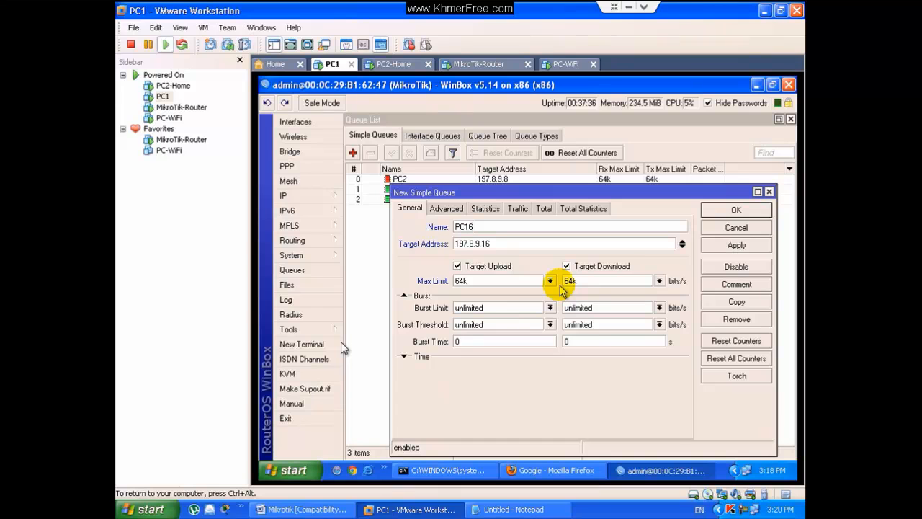
click(446, 209)
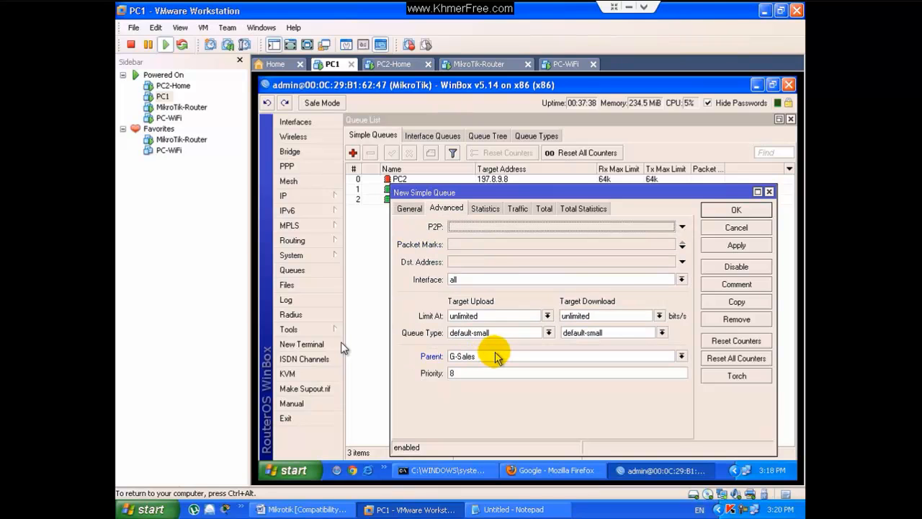
click(411, 209)
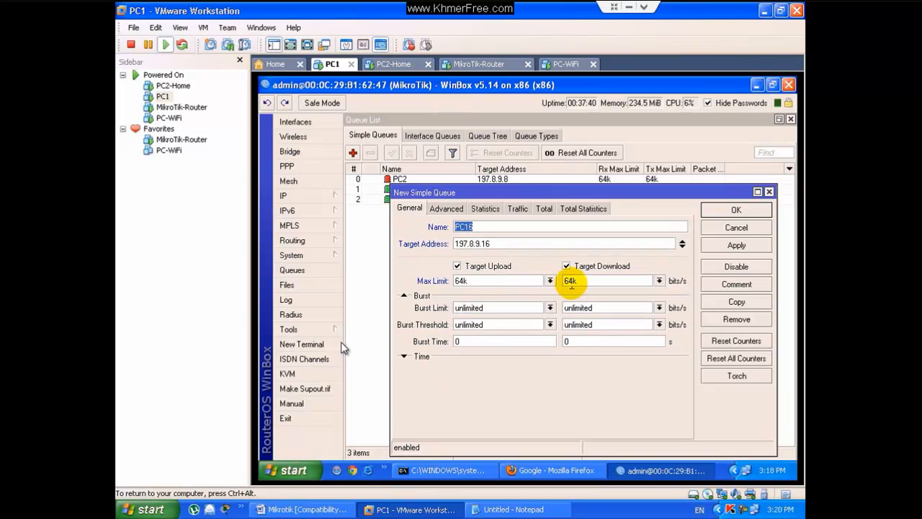
key(Return)
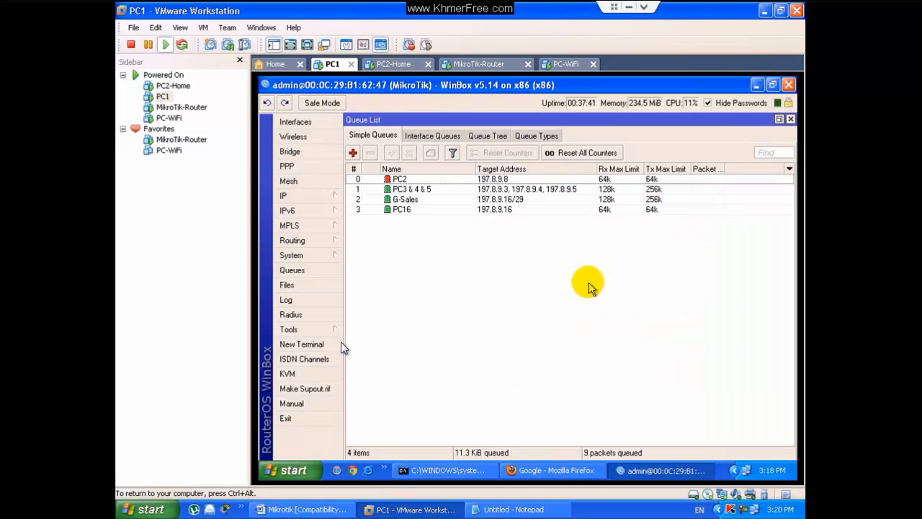
- Sort the simple queues by name to show the parent-child nesting, and open the G-Sales queue's settings
click(355, 170)
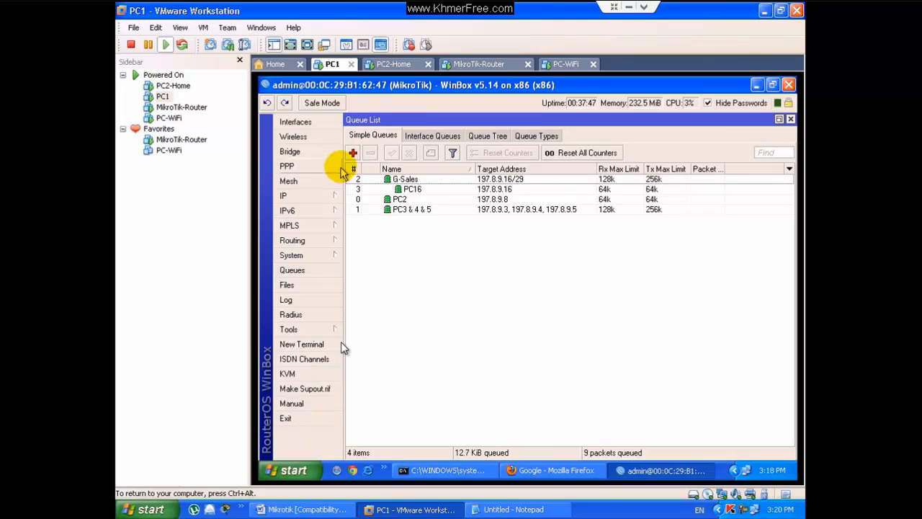
click(352, 172)
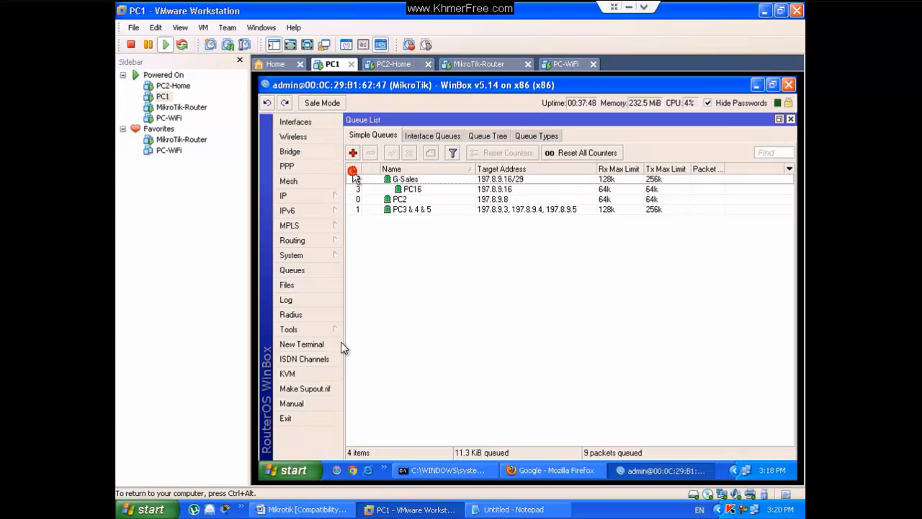
click(356, 173)
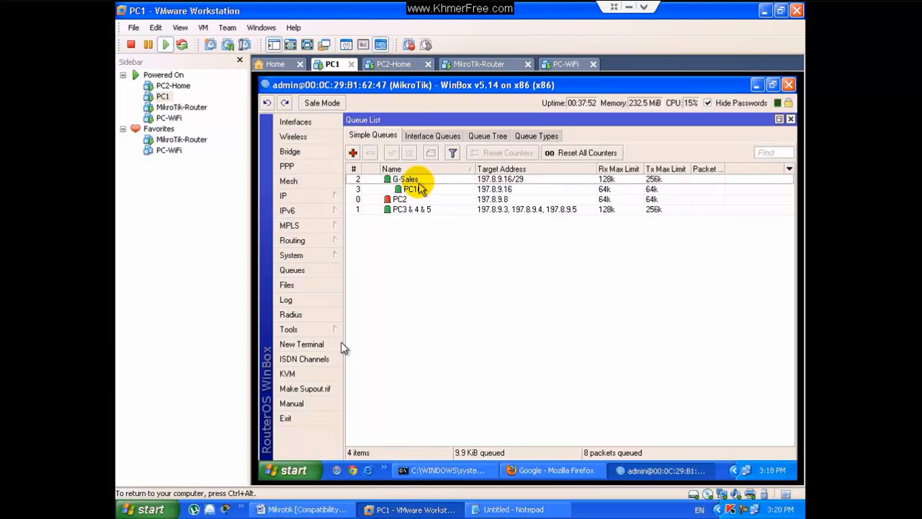
click(392, 179)
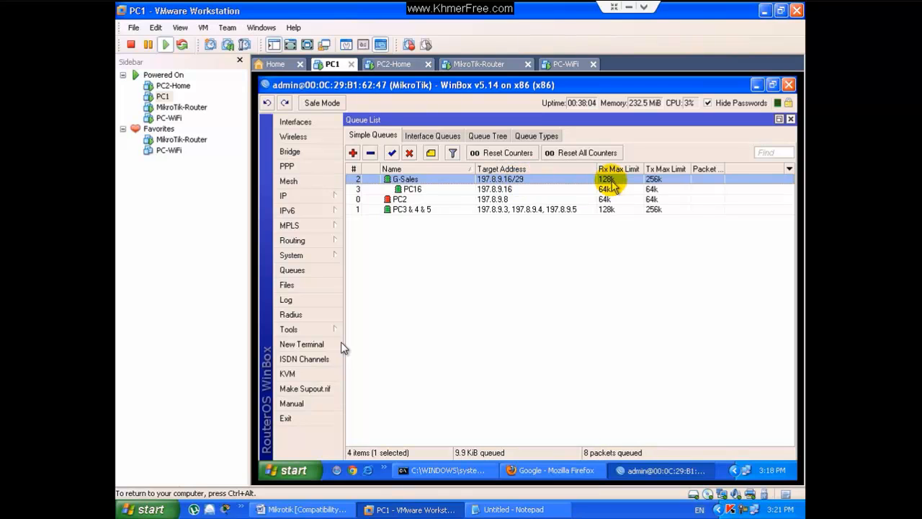
double_click(441, 182)
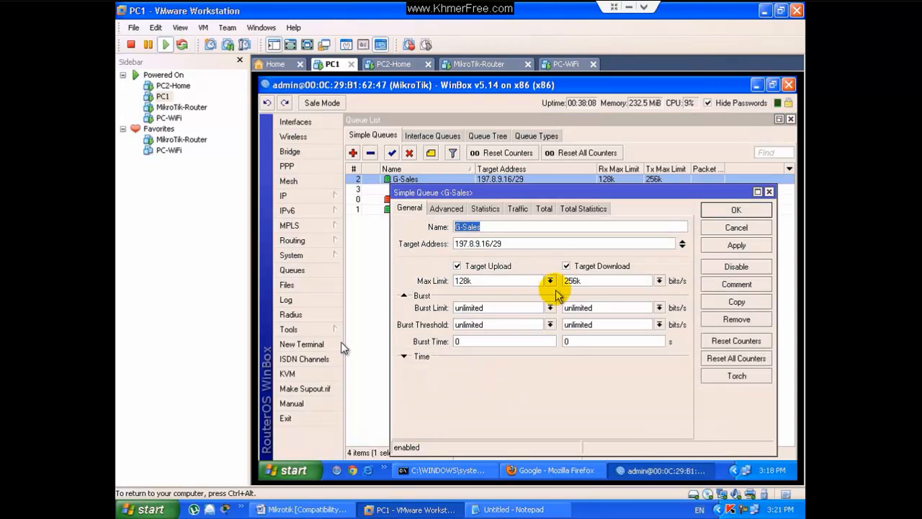
- Set the G-Sales queue's maximum limit to 256k upload and 512k download, and save the queue
click(550, 281)
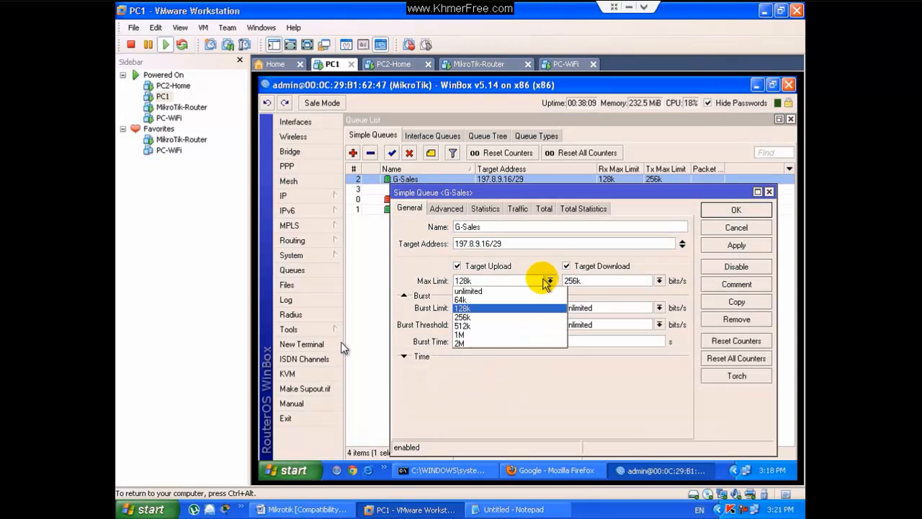
click(525, 318)
click(657, 281)
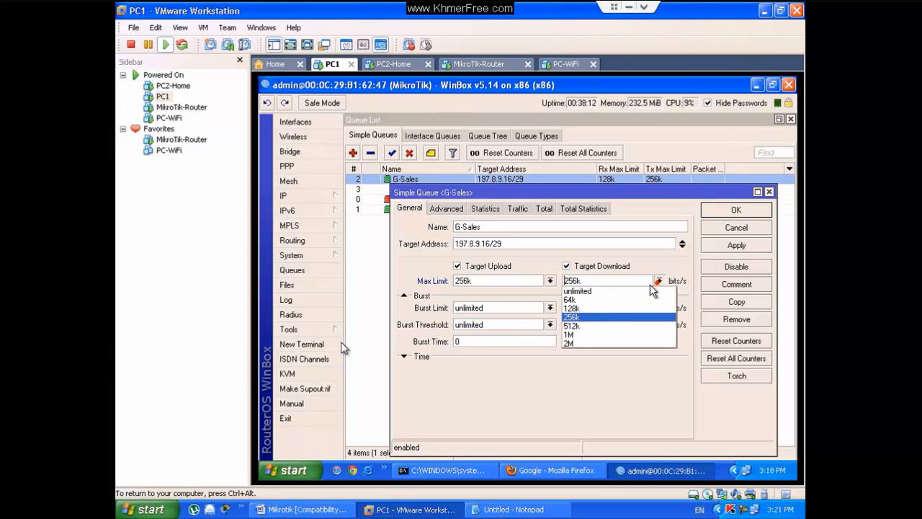
click(550, 282)
click(657, 282)
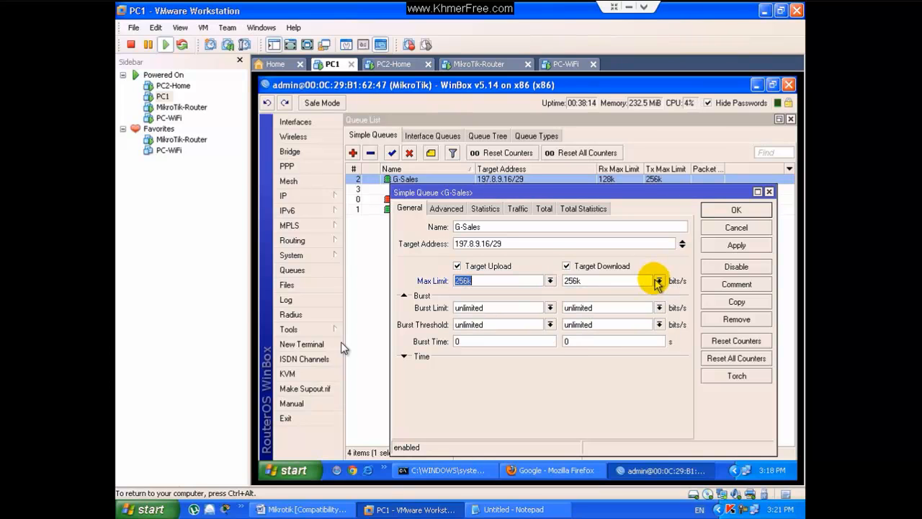
click(658, 282)
click(627, 321)
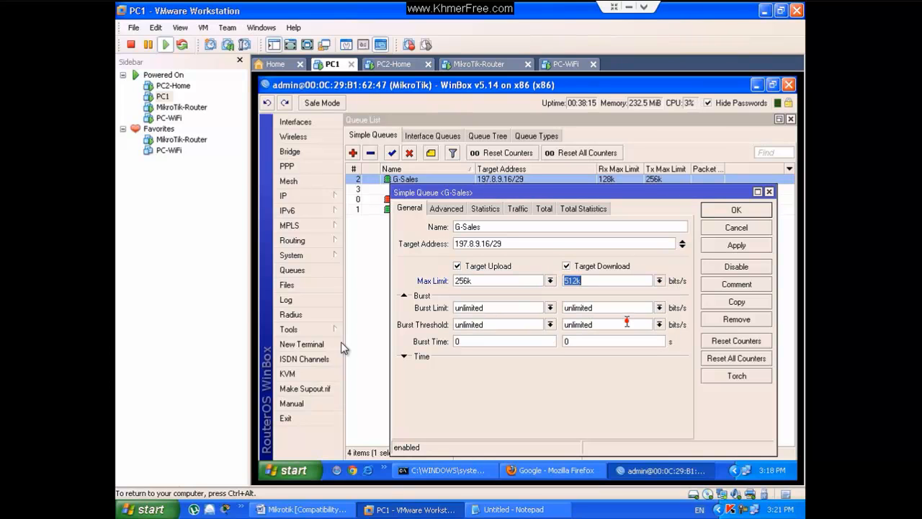
click(717, 210)
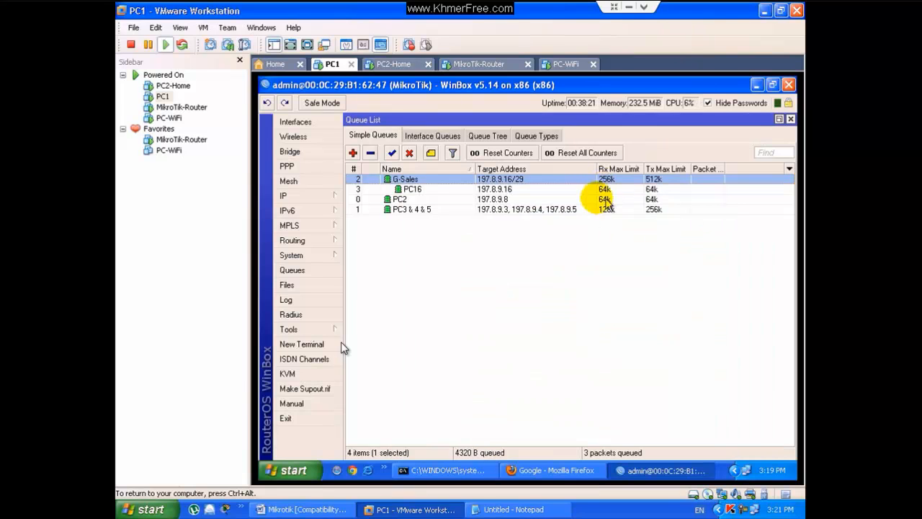
- Switch to the Notepad subnet notes and list the addresses 17,18,19,20,21,22,23 after the divider under 16
click(422, 190)
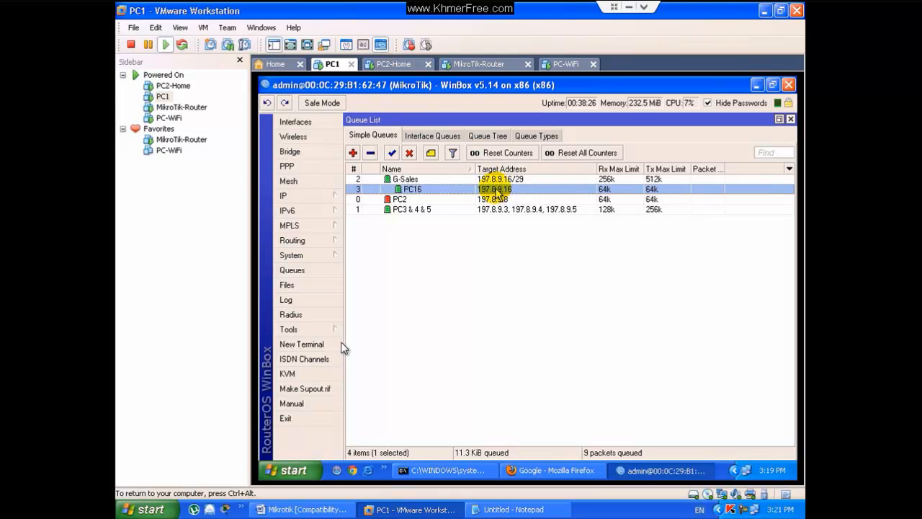
click(519, 180)
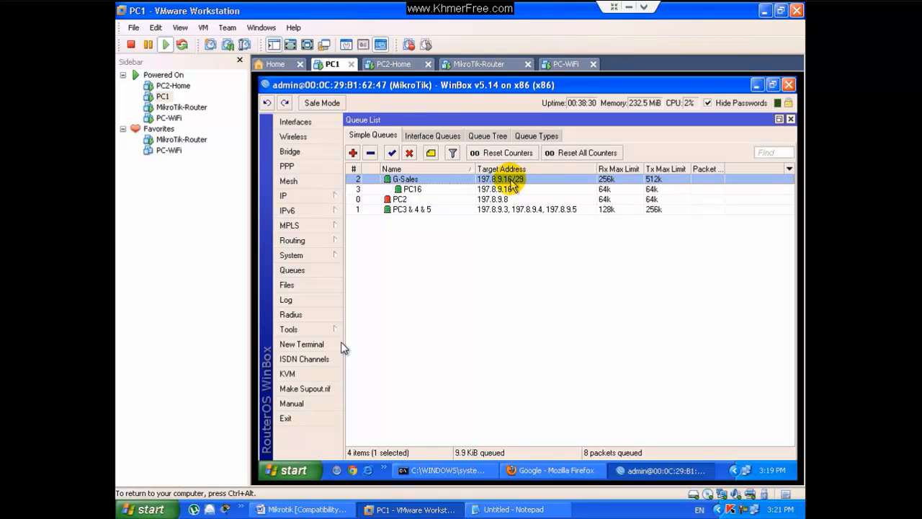
click(508, 510)
click(451, 329)
drag(437, 330, 468, 358)
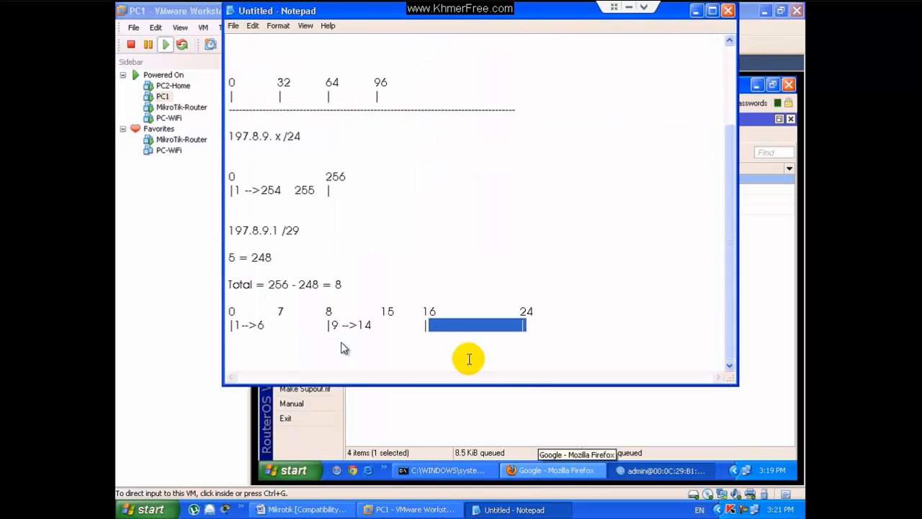
click(468, 358)
click(431, 325)
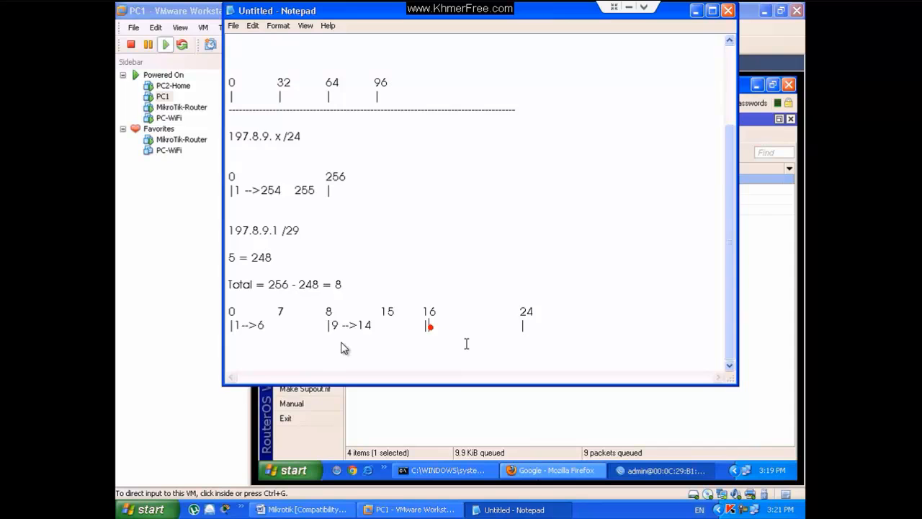
text(17,18,19,20,21,22,23)
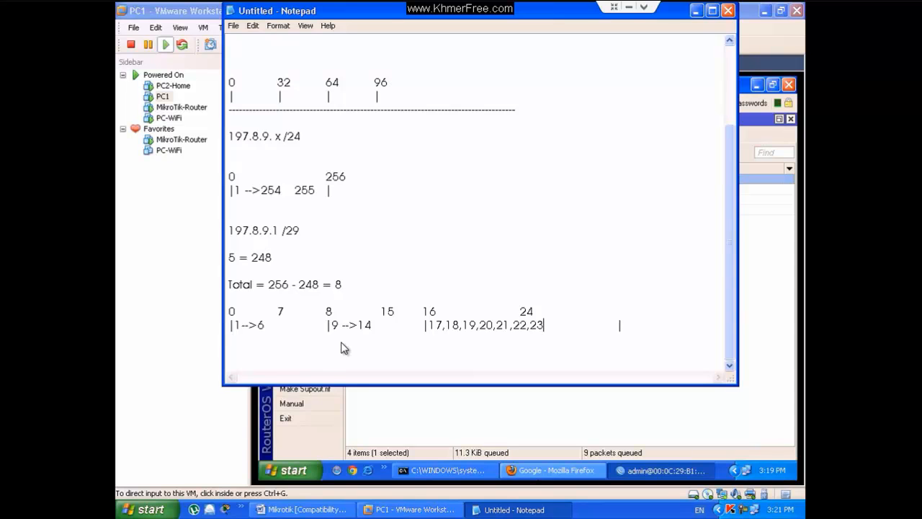
- Adjust the spacing of the last subnet block in the notes so 24 lines up with its divider after the address list
key(Delete)
click(517, 319)
key(Tab)
drag(422, 312, 434, 313)
click(429, 326)
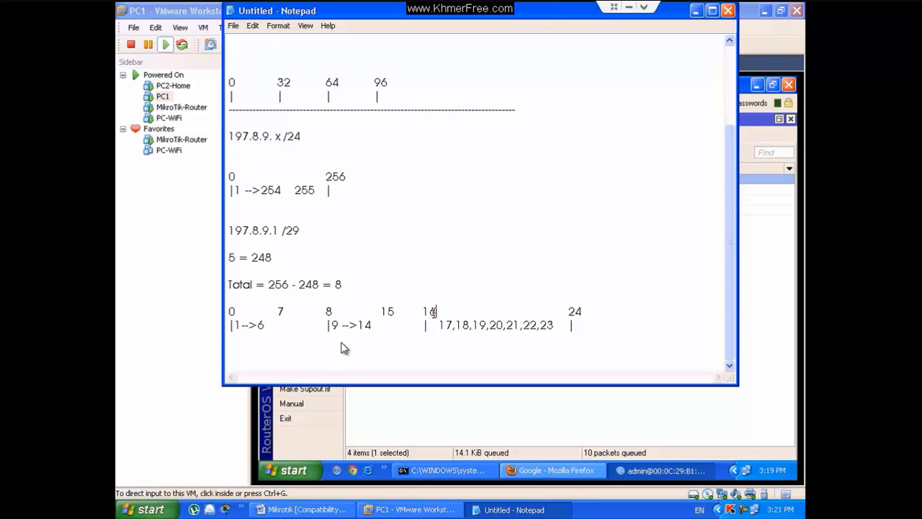
- Compare the G-Sales and PC16 target addresses and limits in WinBox with the 16 to 23 address block in the Notepad notes
click(443, 511)
click(433, 191)
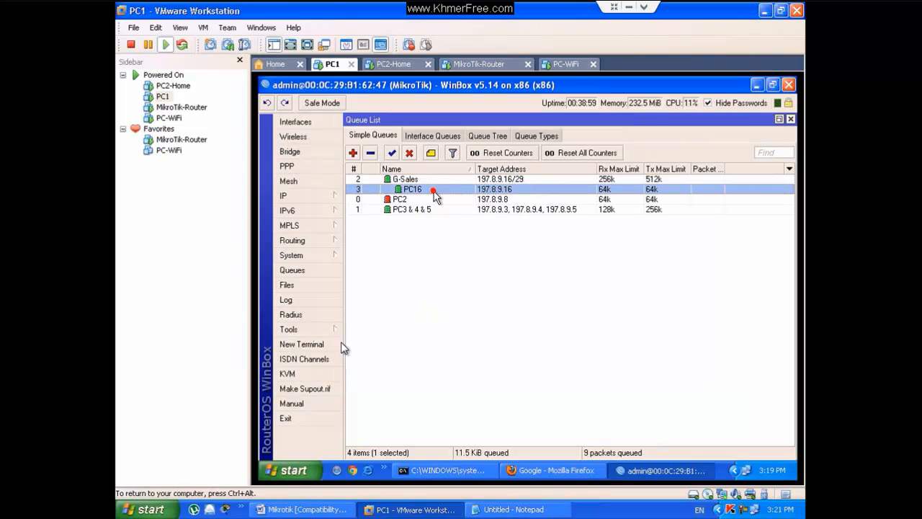
click(535, 508)
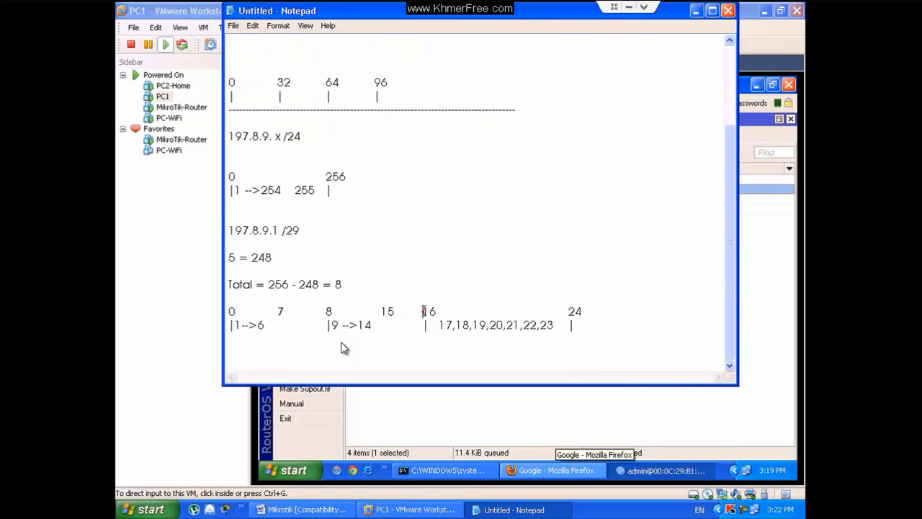
double_click(428, 311)
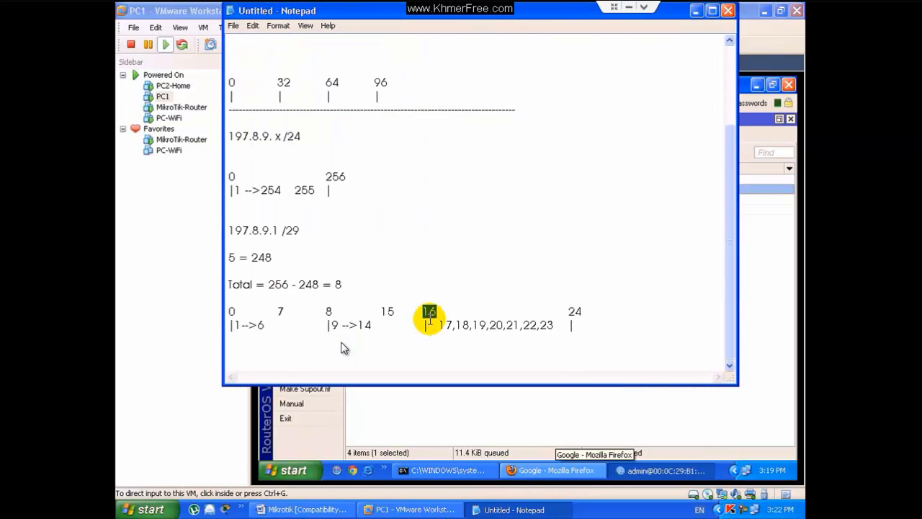
click(435, 510)
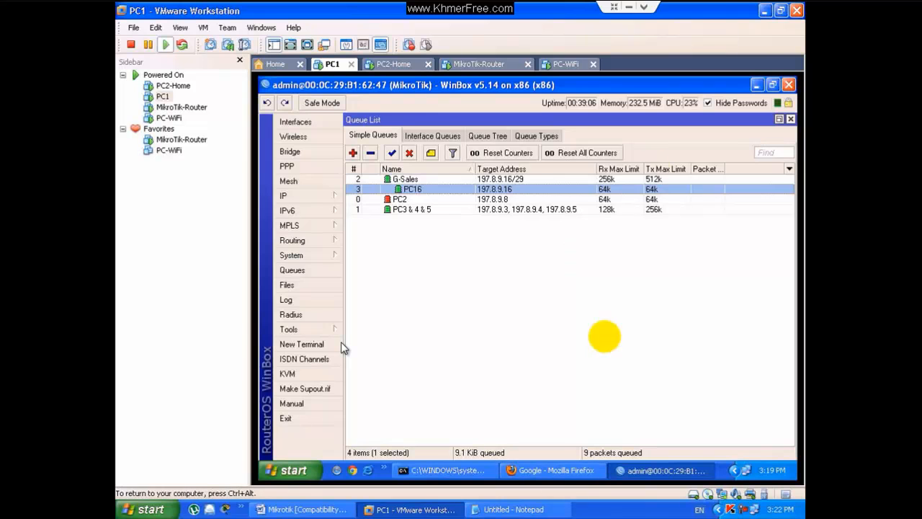
click(655, 179)
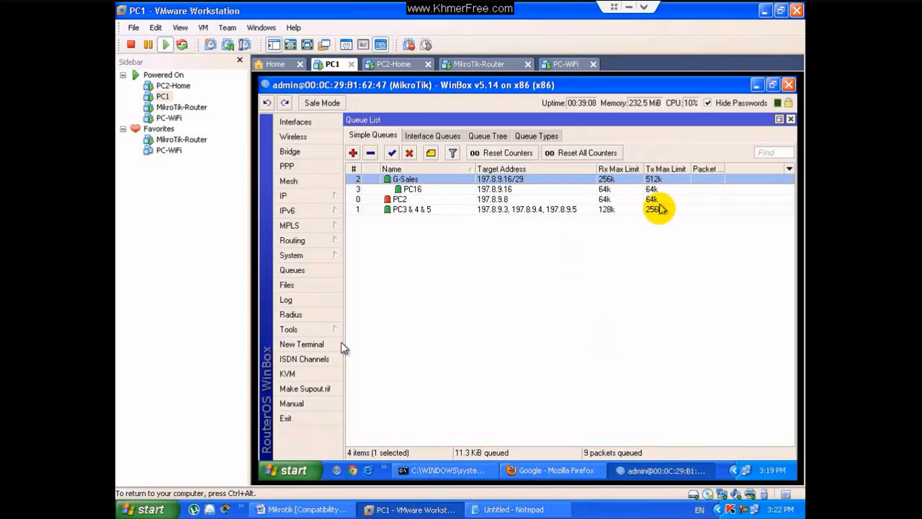
click(515, 508)
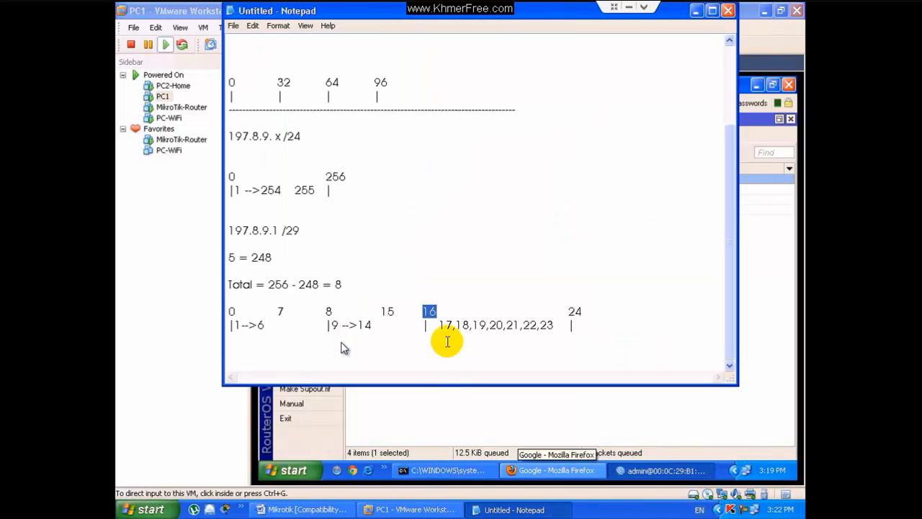
click(458, 326)
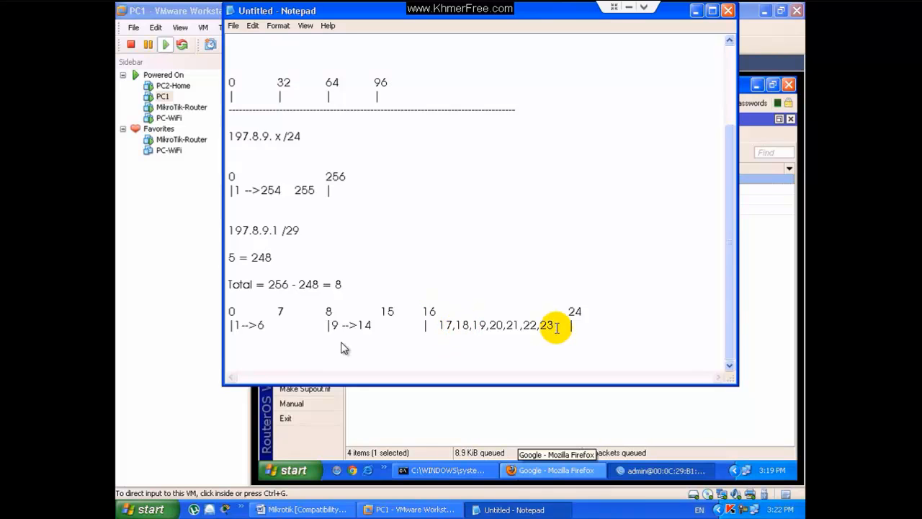
drag(556, 328, 528, 326)
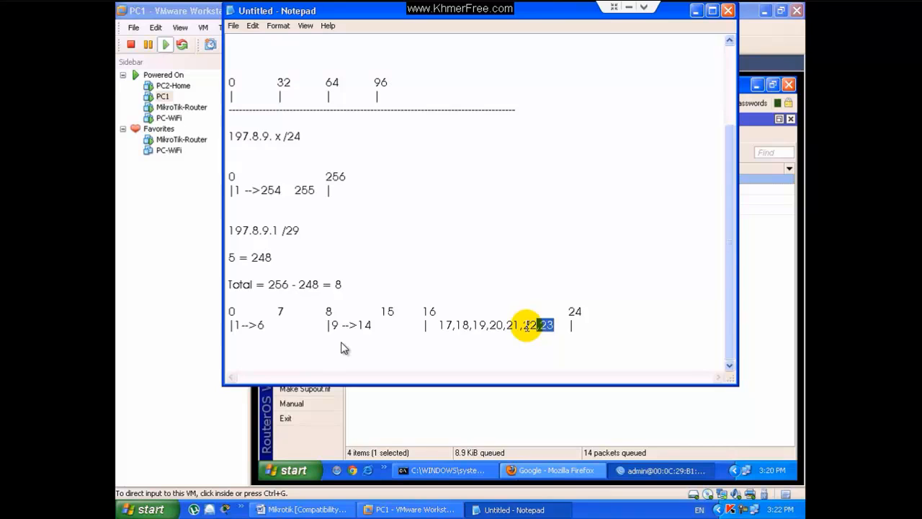
click(496, 325)
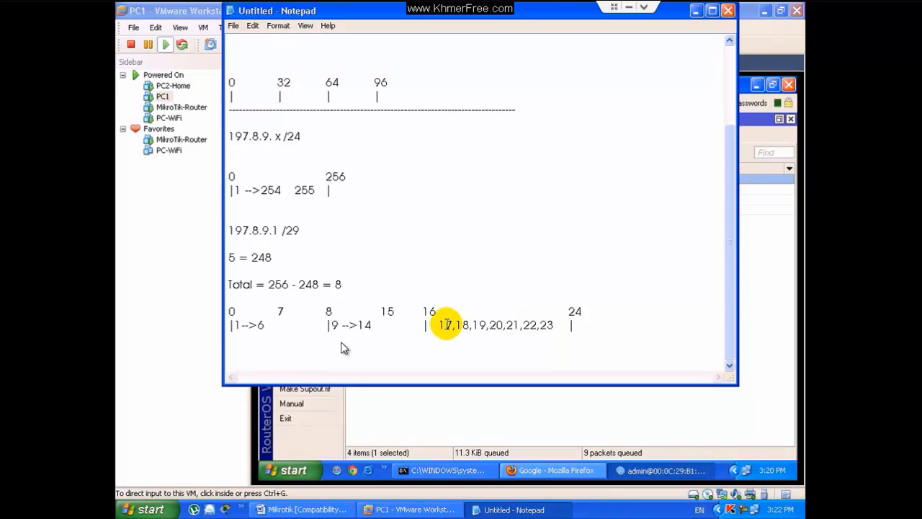
drag(439, 325, 552, 325)
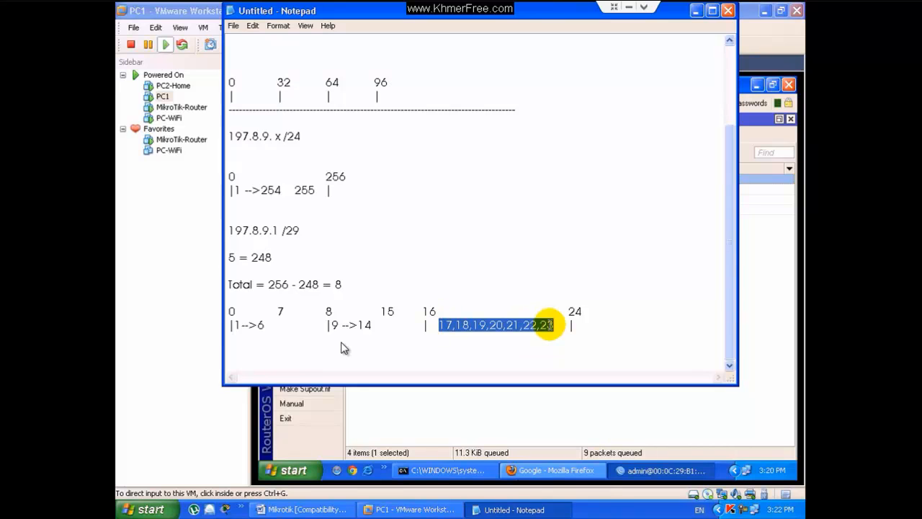
click(540, 481)
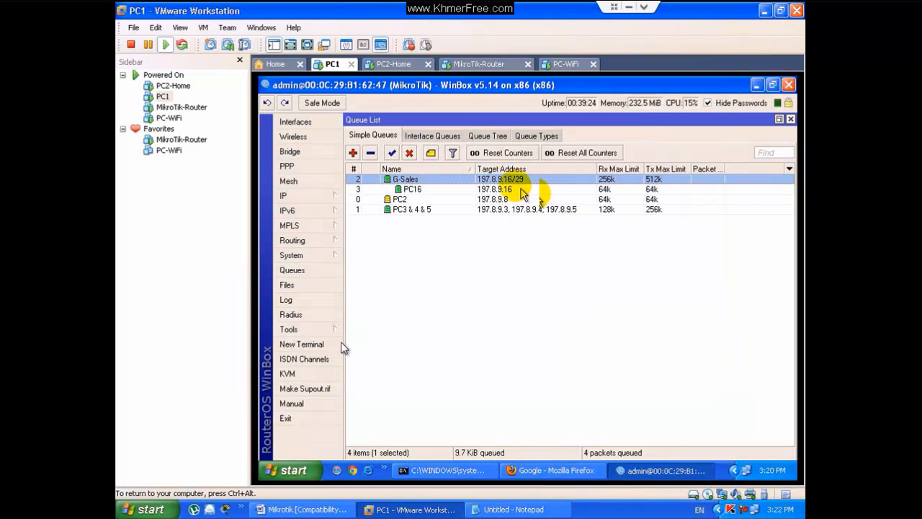
click(585, 189)
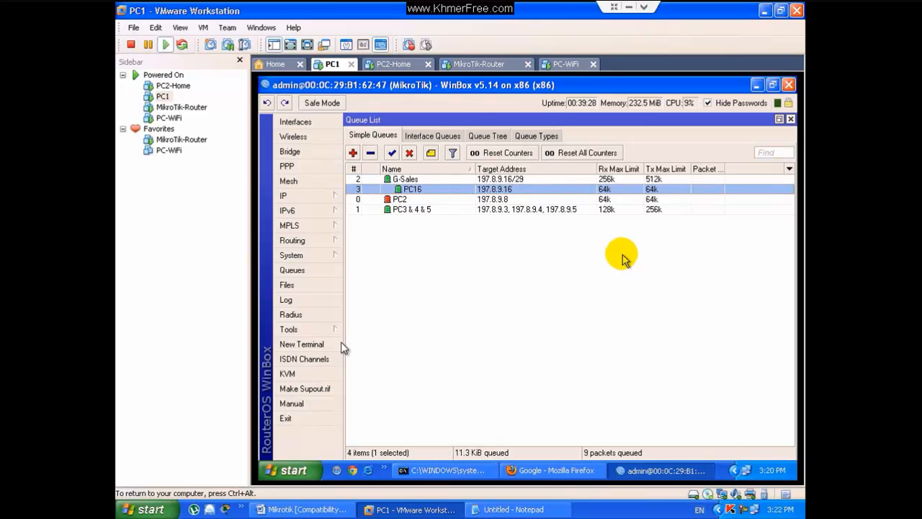
- Start a new simple queue named PC17 with target address 197.8.9.17
click(353, 153)
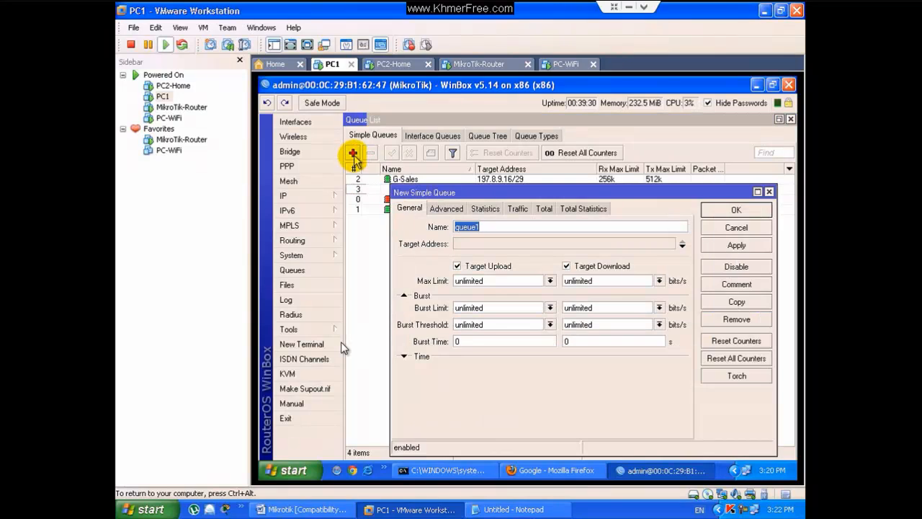
text(PC1)
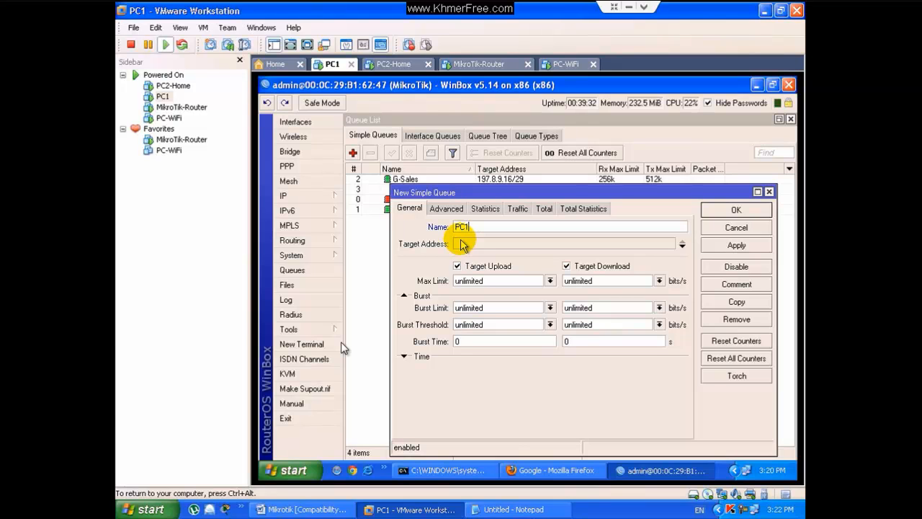
text(7)
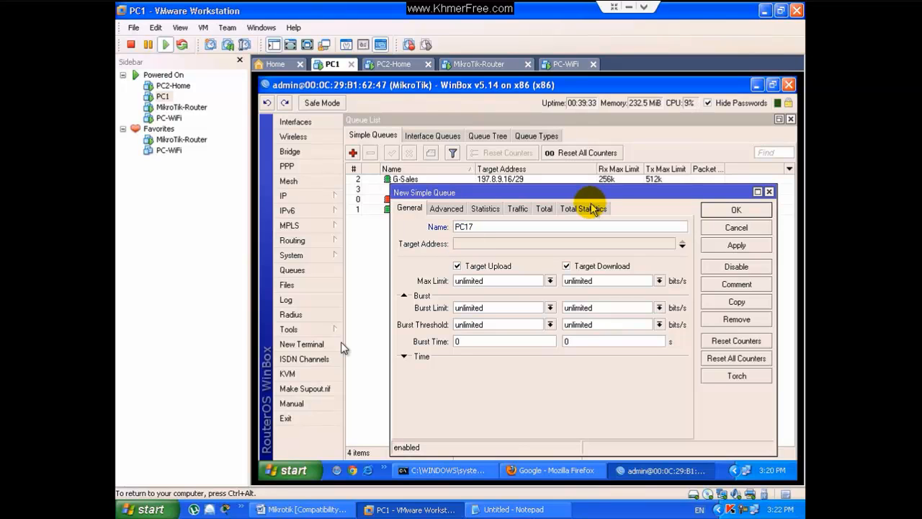
click(469, 244)
text(19)
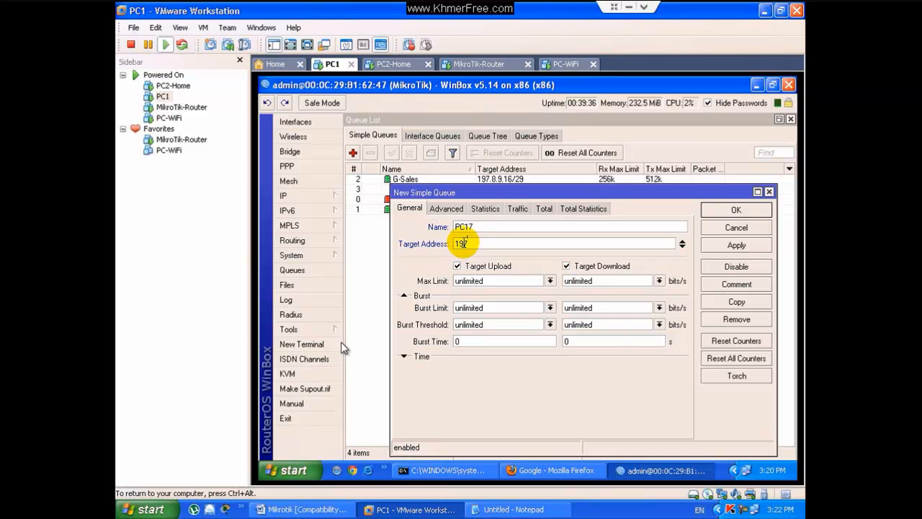
text(7.8.9.17)
- Set the PC17 queue's maximum limit to 64k for both upload and download
click(550, 280)
click(534, 297)
click(595, 281)
click(659, 280)
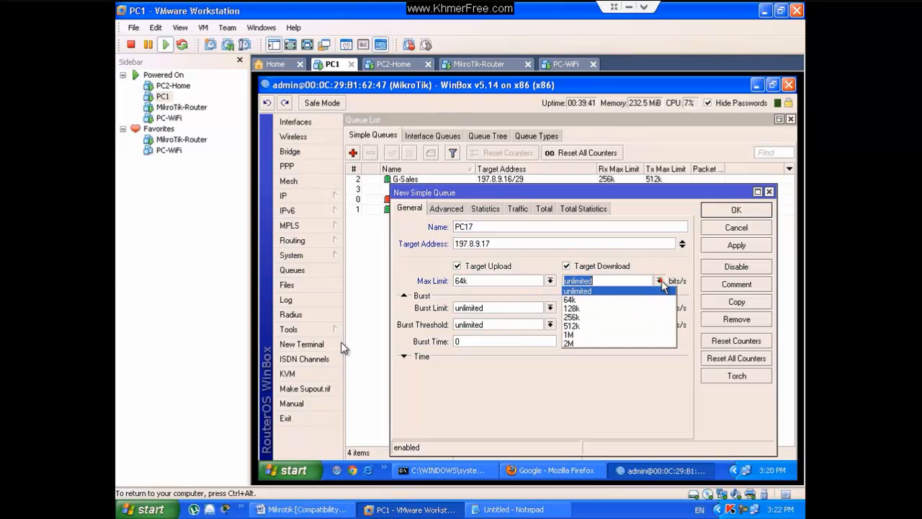
click(652, 297)
- Assign G-Sales as the parent of the PC17 queue and save it
click(446, 208)
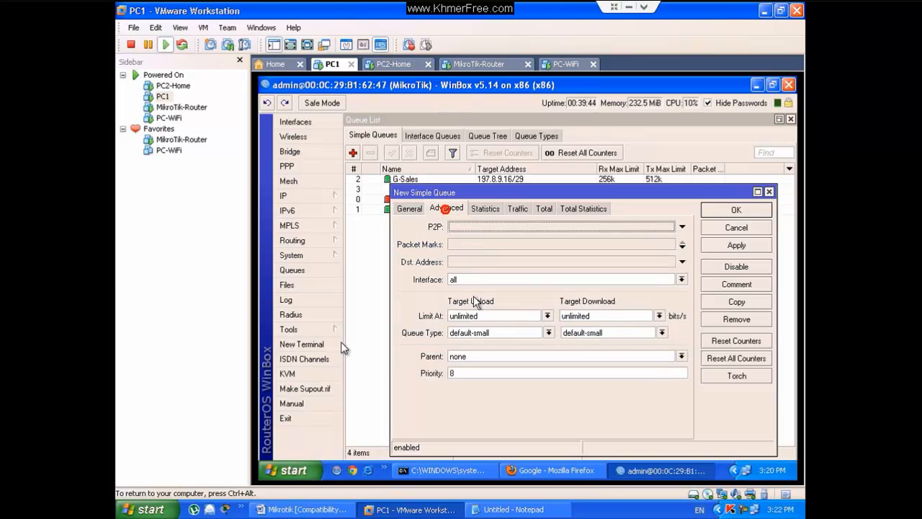
click(676, 356)
click(661, 375)
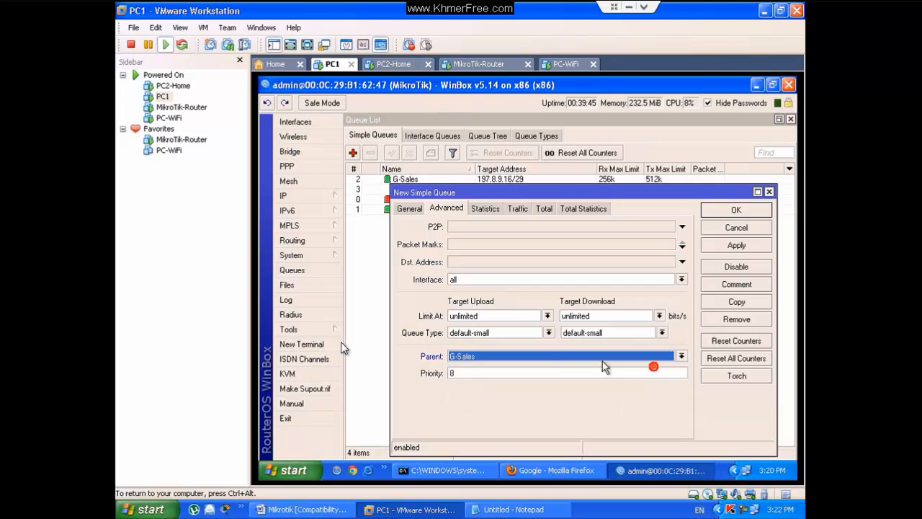
click(724, 210)
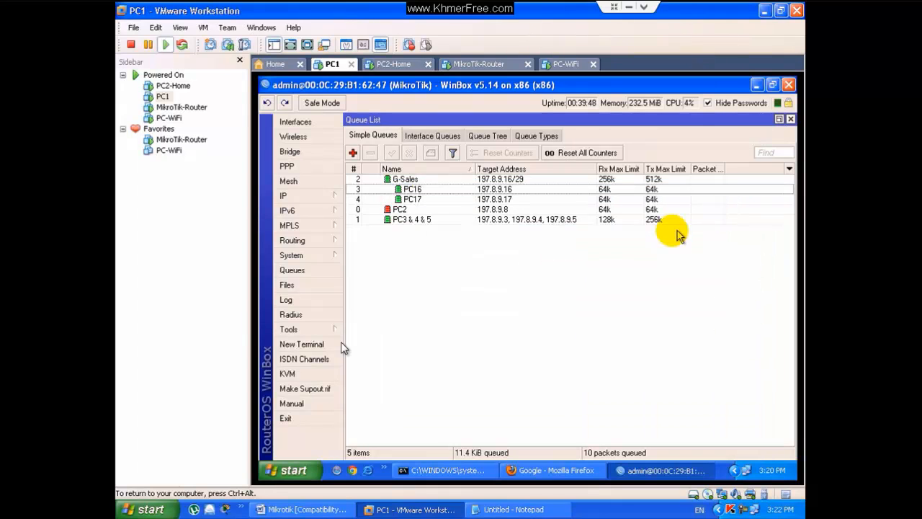
- Review the PC16 and PC17 child queues and their G-Sales parent in the simple queue list
click(429, 189)
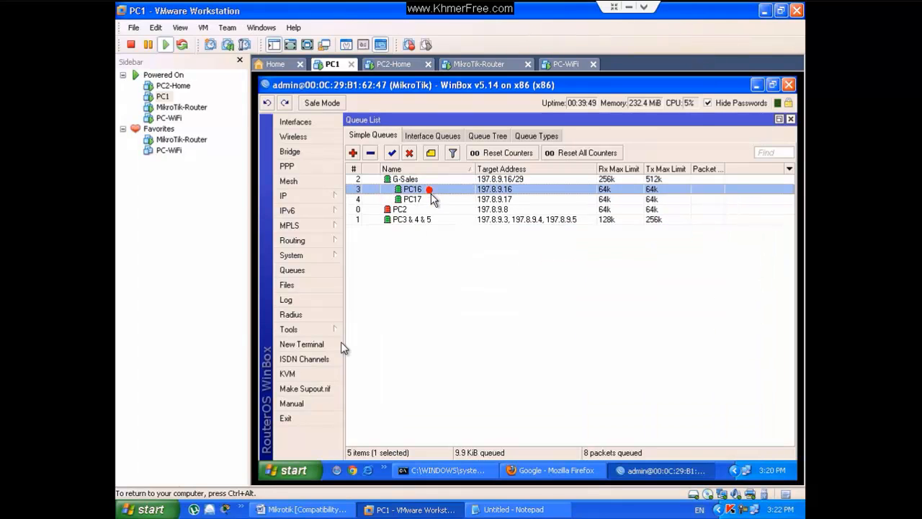
click(433, 199)
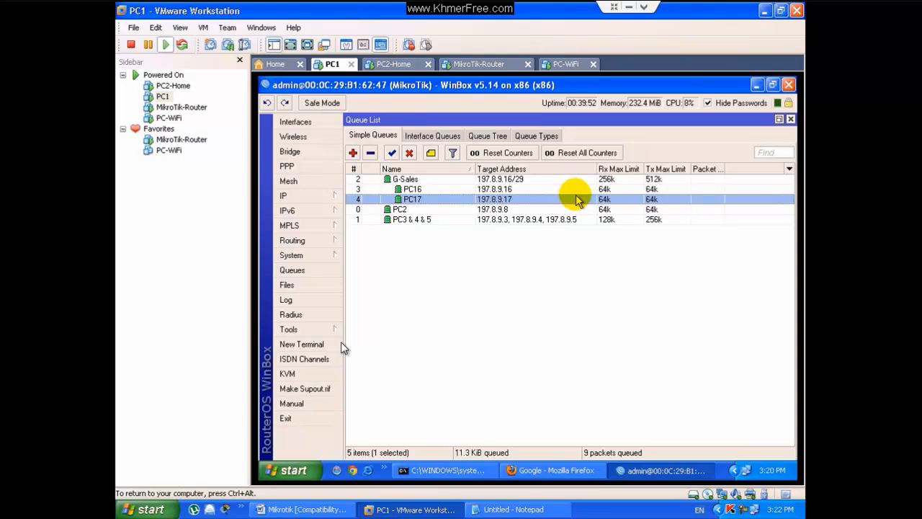
click(600, 179)
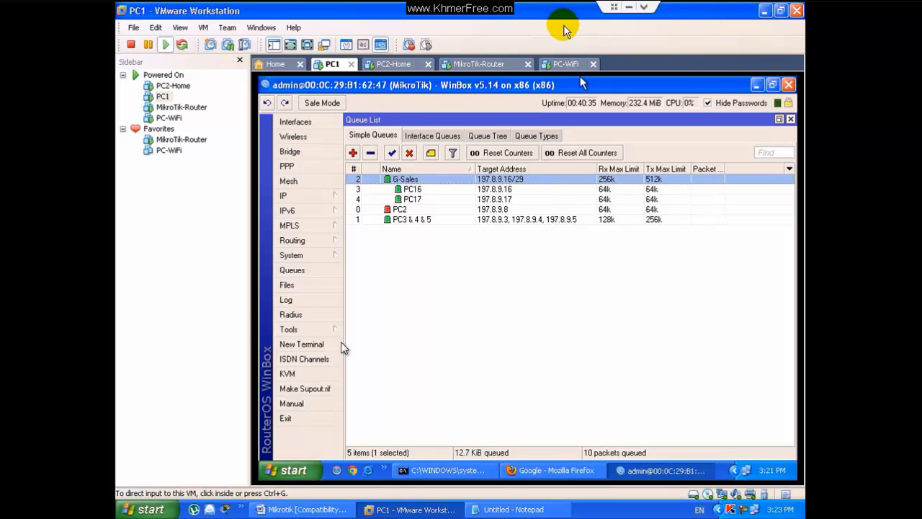
click(471, 279)
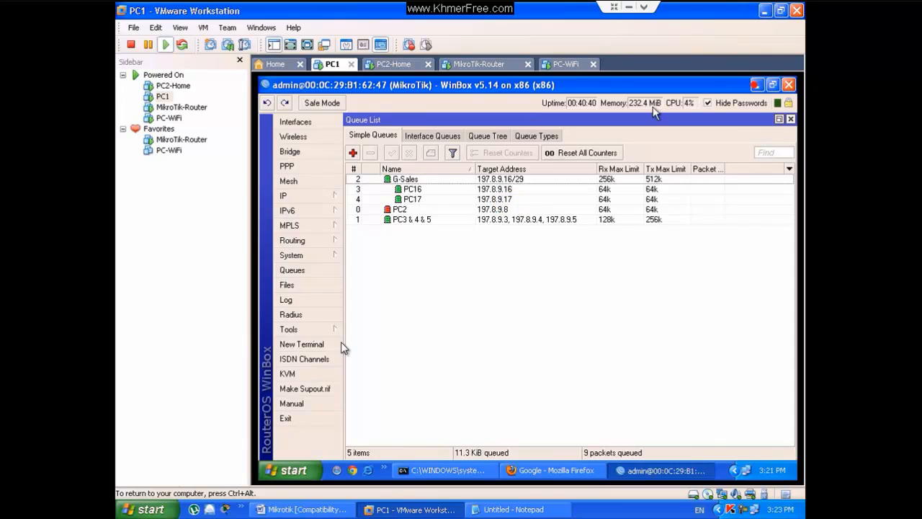
- Switch to the PC2-Home virtual machine and pause the vlc-2.0.1-win32.exe download
click(381, 63)
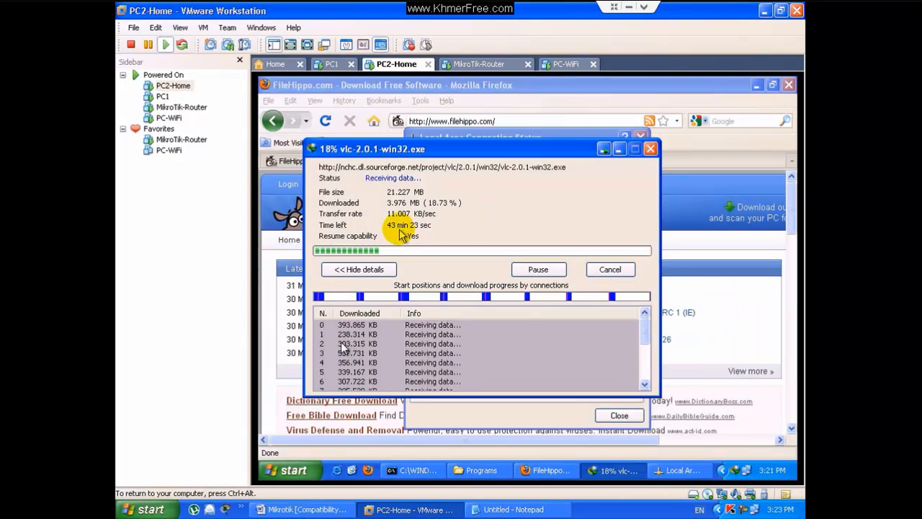
click(536, 270)
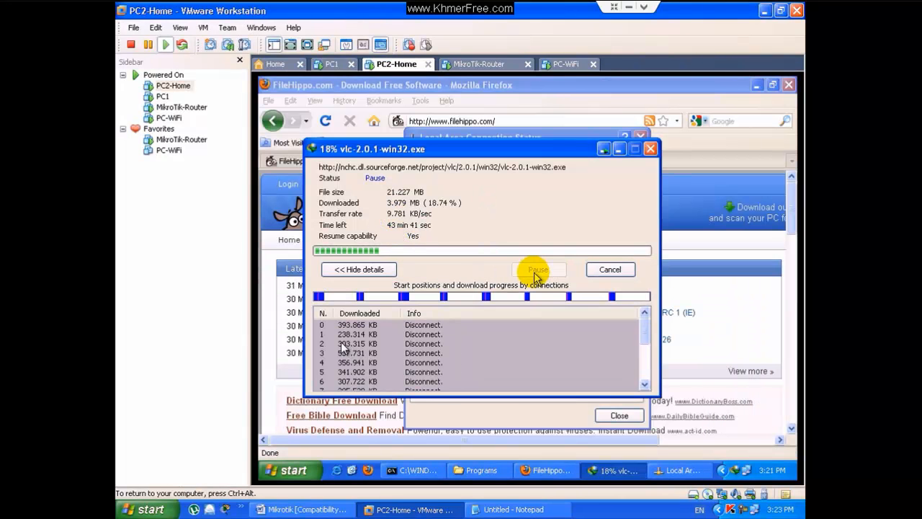
- Set the IP address in the Local Area Connection's TCP/IP properties to 197.8.9.19
click(746, 470)
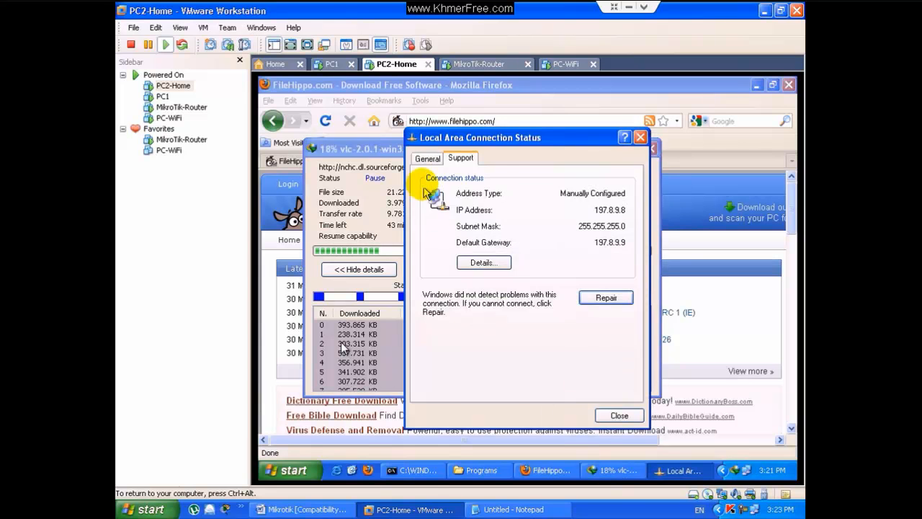
click(422, 160)
click(446, 383)
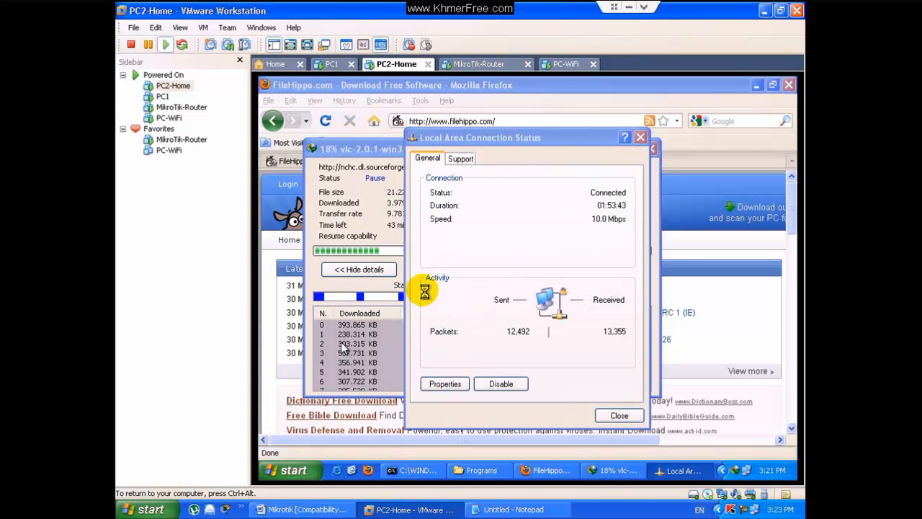
double_click(377, 237)
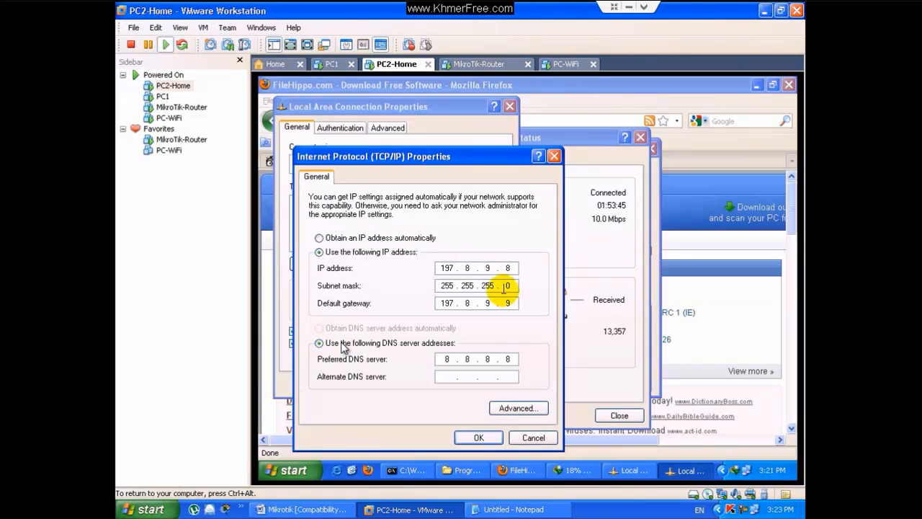
double_click(507, 268)
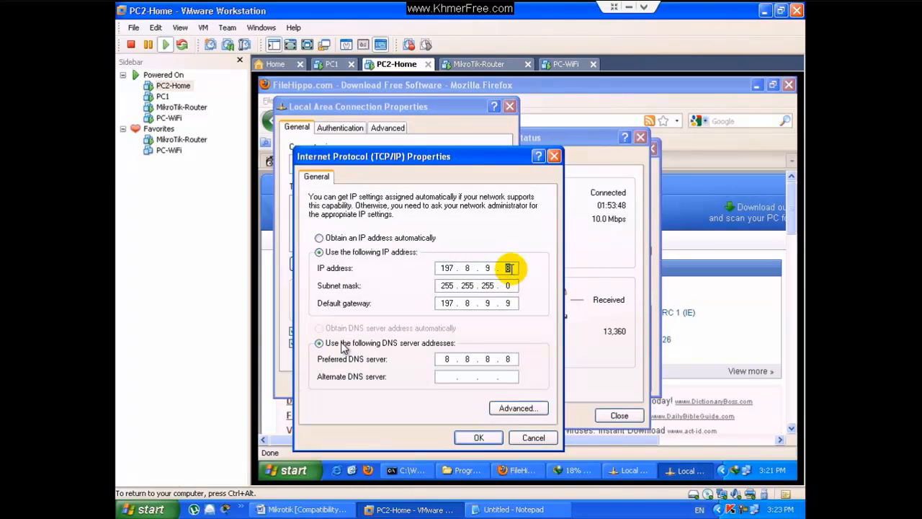
text(19)
click(479, 438)
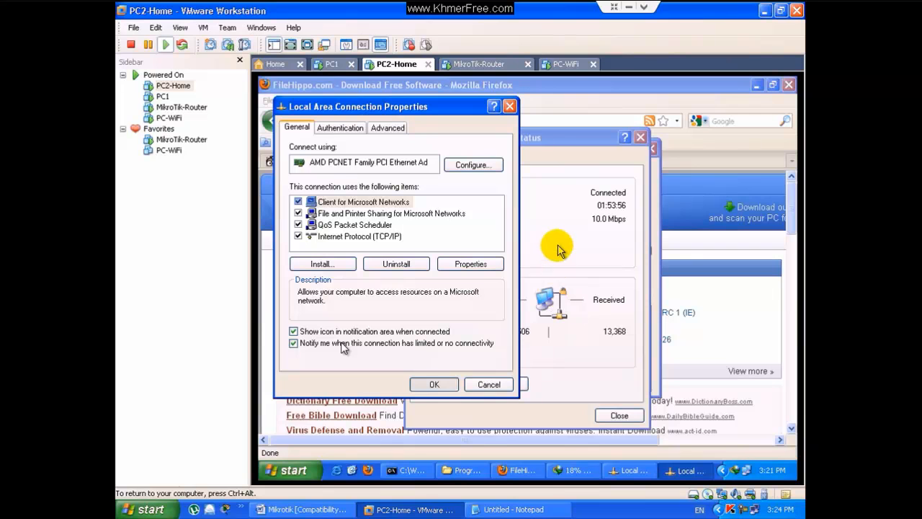
- Check the address details in the Local Area Connection status and the running ping to yahoo.com
click(569, 217)
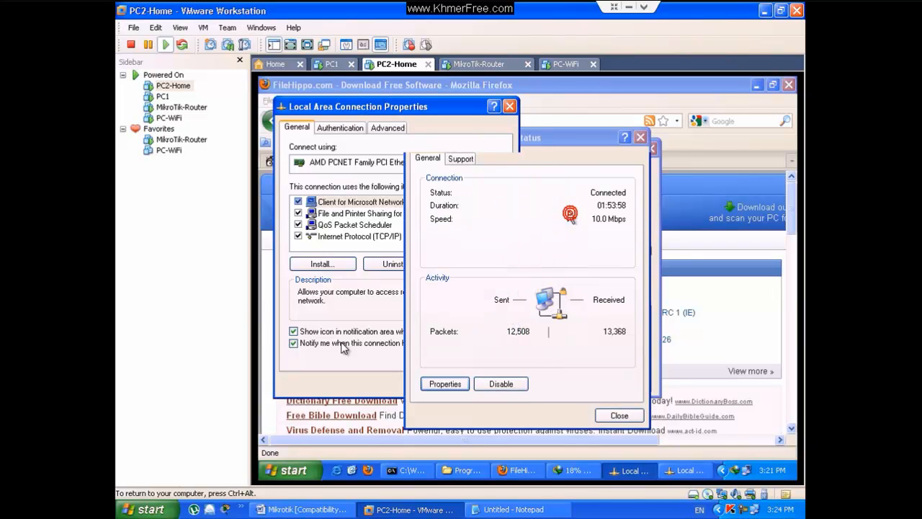
click(469, 157)
drag(570, 137, 699, 109)
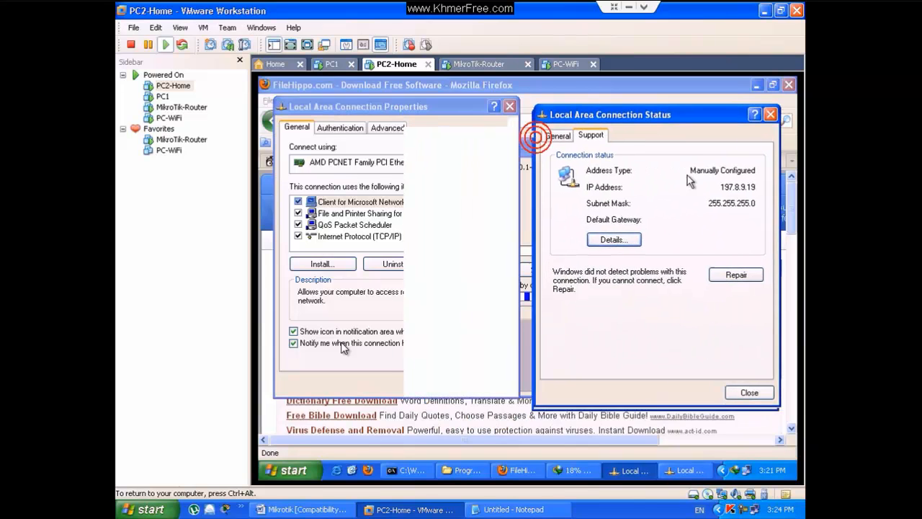
click(488, 385)
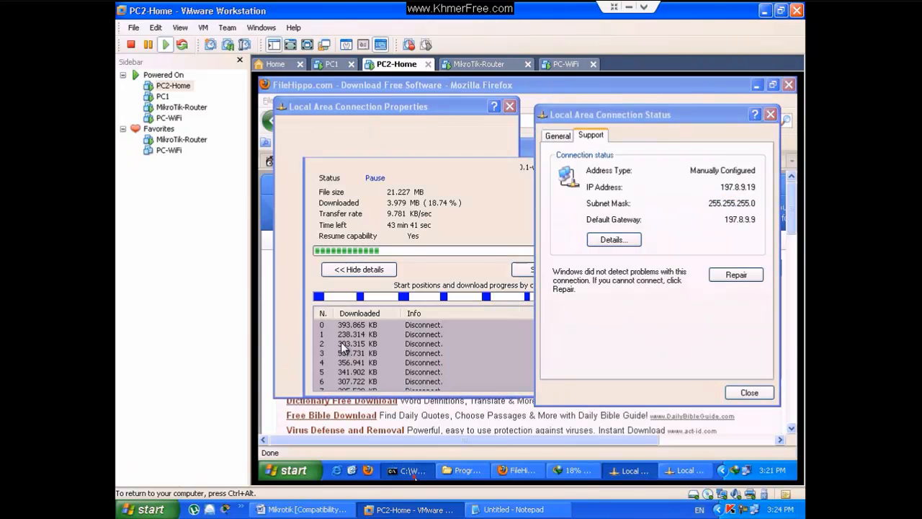
click(411, 472)
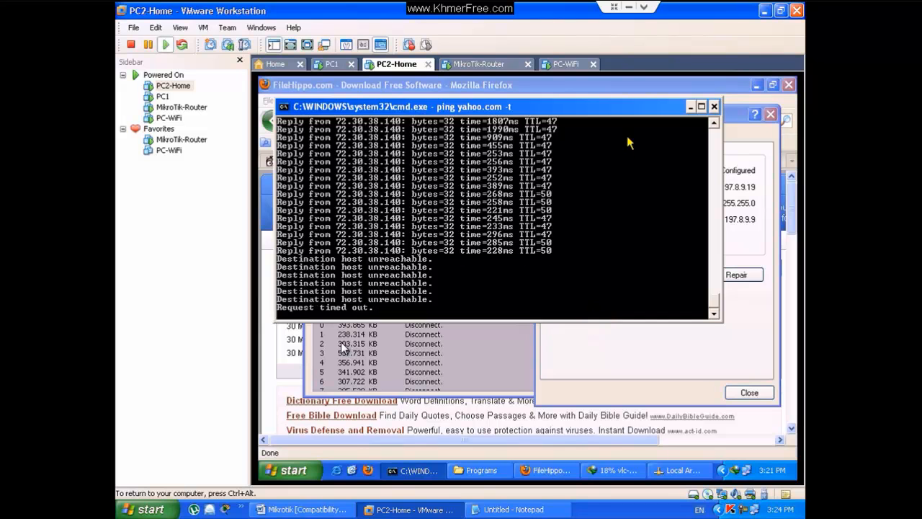
drag(628, 106, 613, 117)
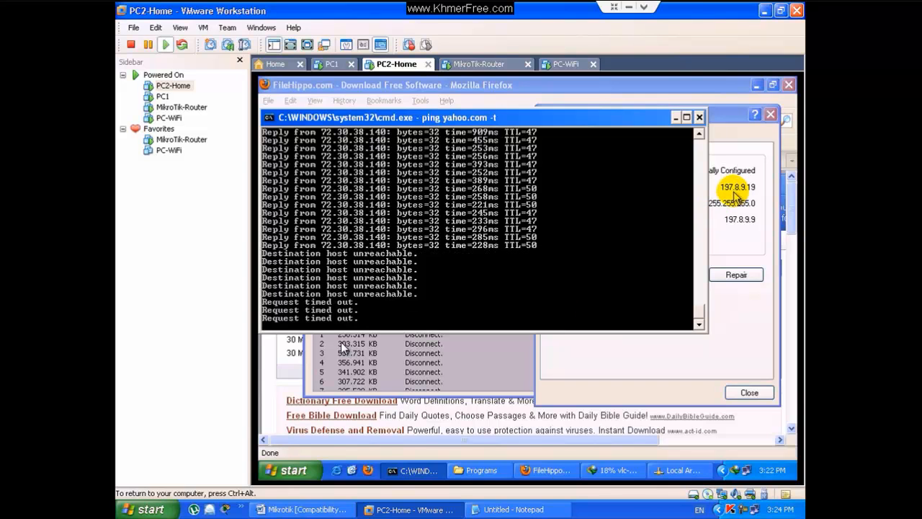
- Switch to the PC1 virtual machine and open the firewall's NAT rules in WinBox
click(330, 64)
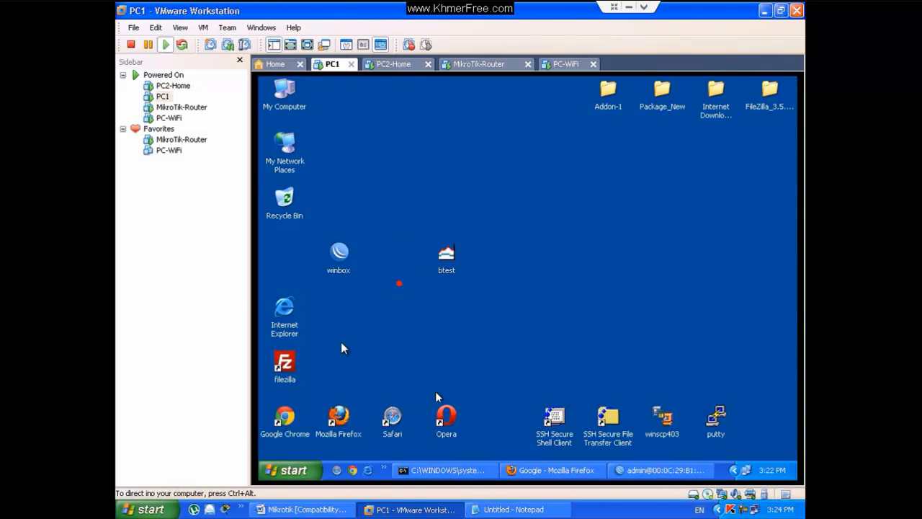
click(657, 472)
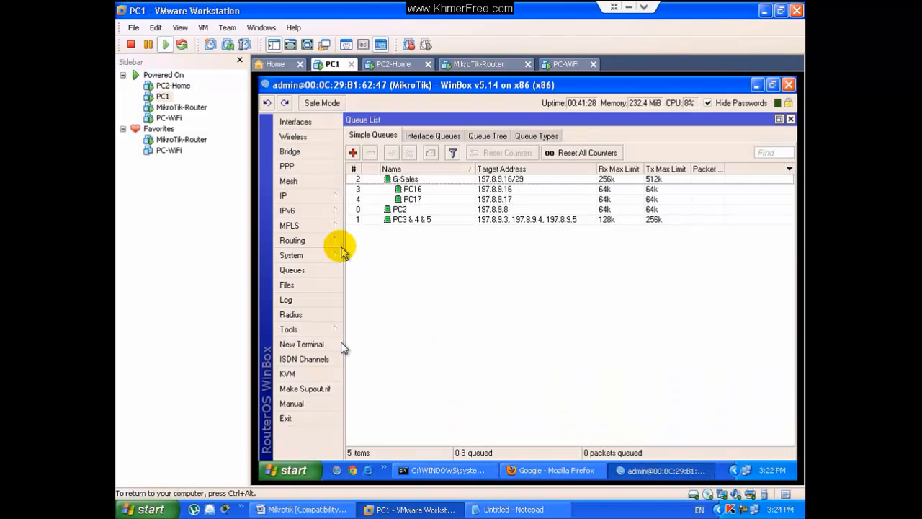
click(296, 196)
click(371, 242)
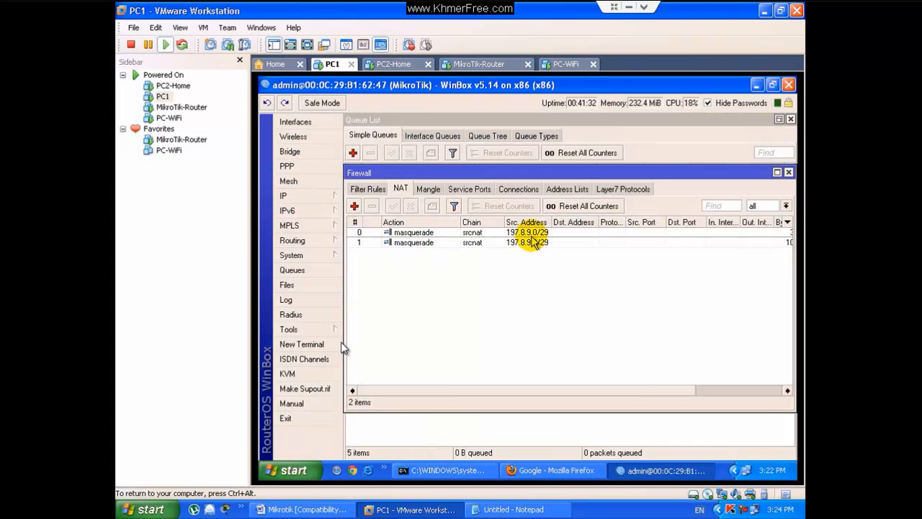
- Compare the /29 subnet ranges in the Notepad notes, including the block from 16 to 24
click(514, 510)
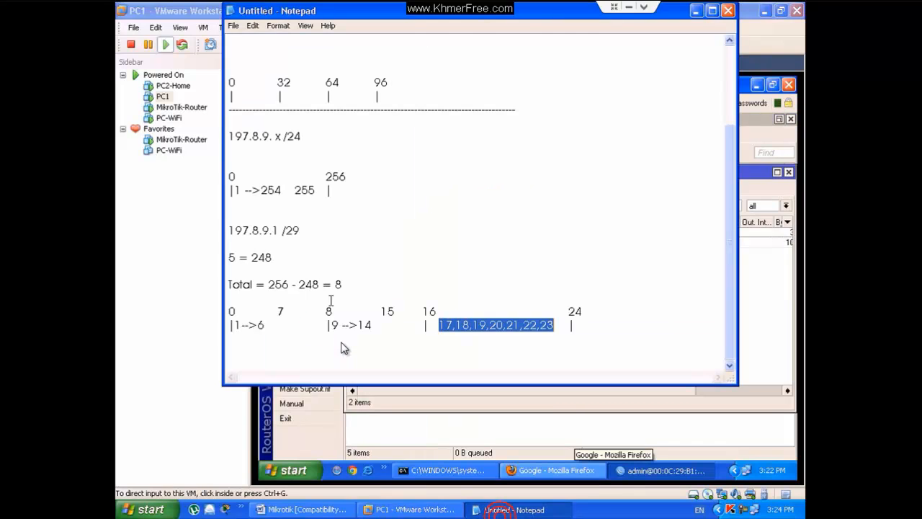
double_click(245, 324)
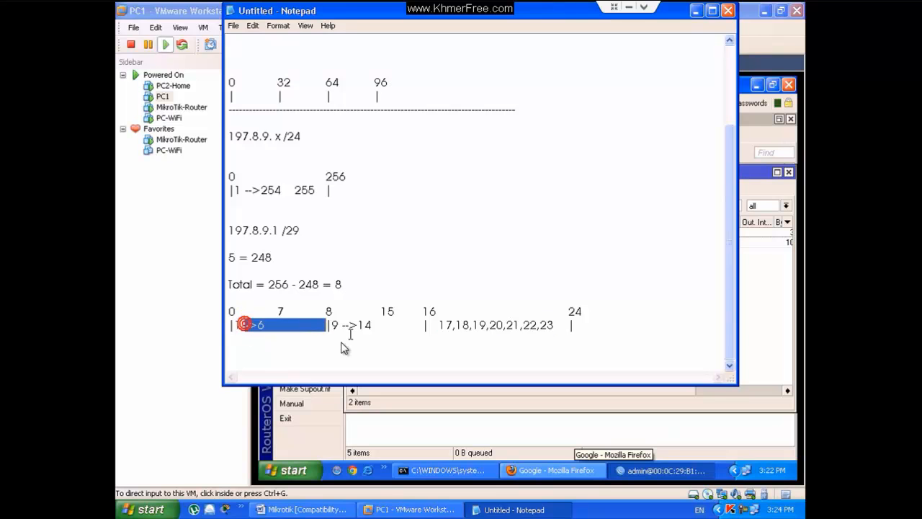
double_click(364, 325)
double_click(469, 325)
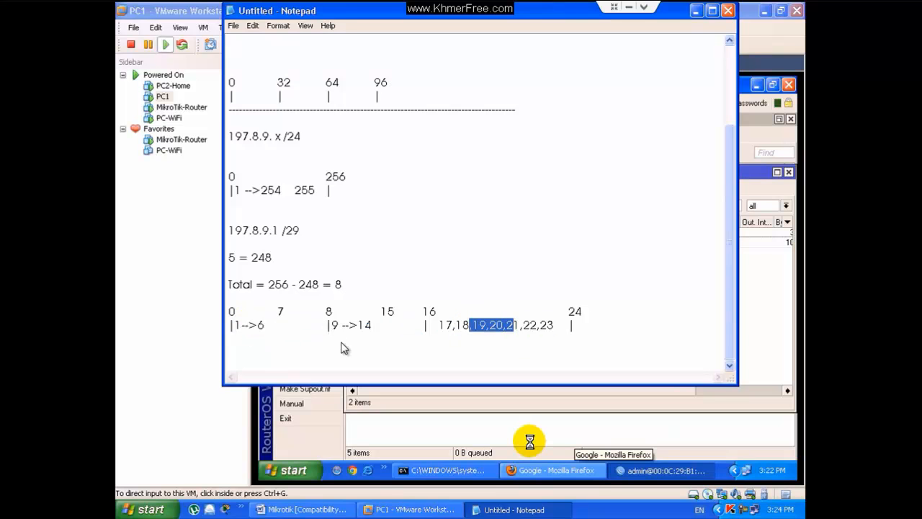
click(531, 439)
- Inspect the general settings of the masquerade rule for 197.8.9.8/29 and close it without changes
double_click(482, 240)
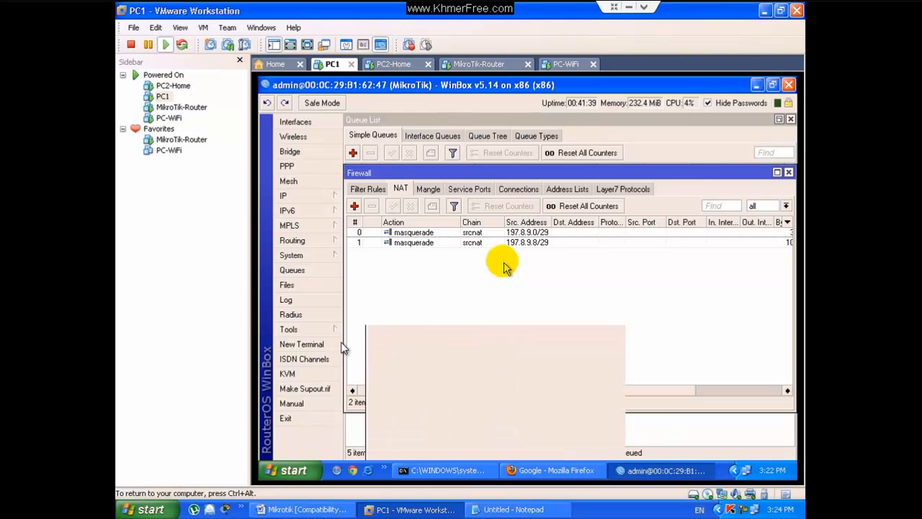
click(386, 137)
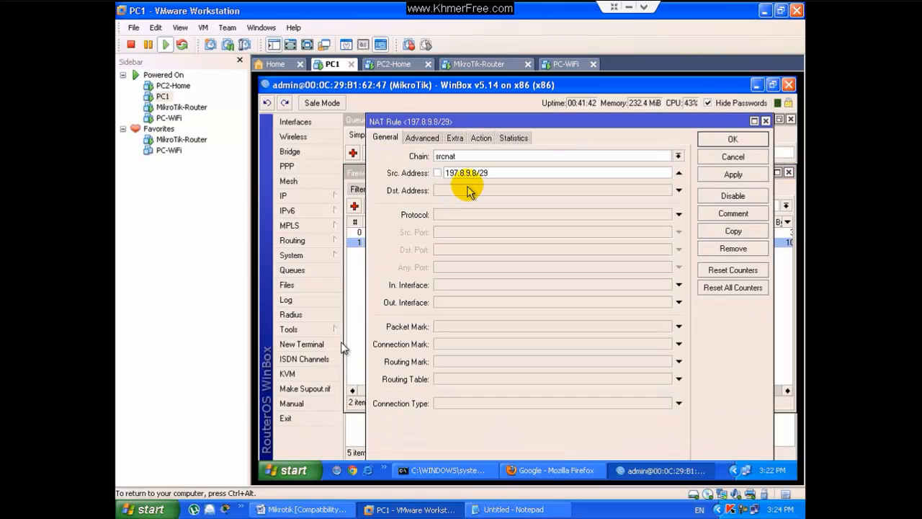
click(732, 162)
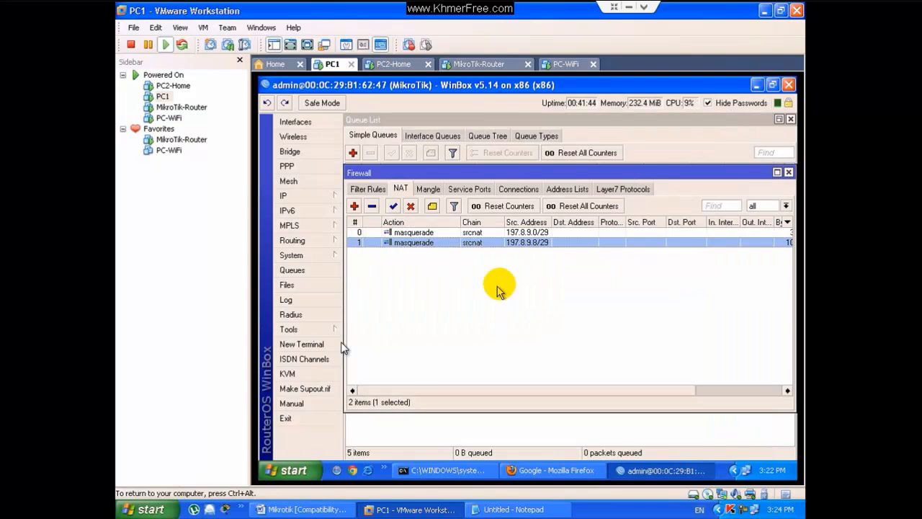
- Start a new NAT rule in the srcnat chain with source address 197.8.9.16/29
click(353, 206)
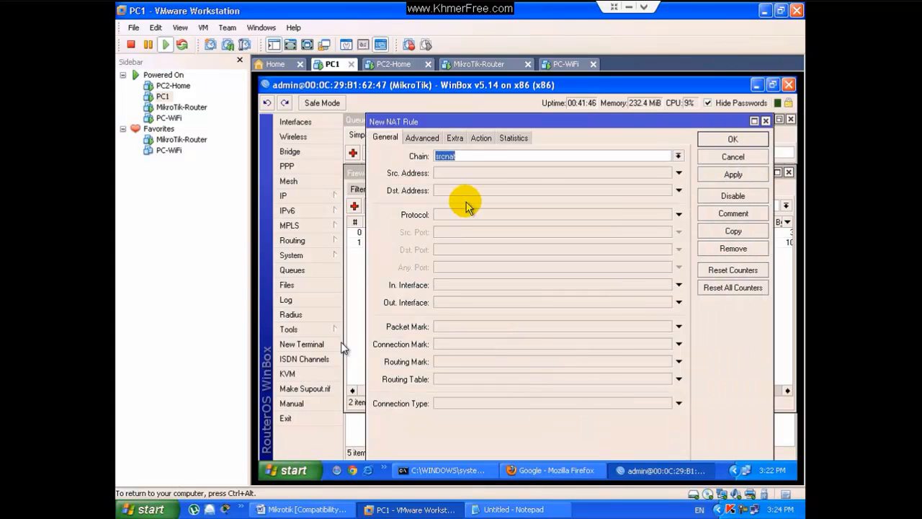
click(467, 172)
text(197.)
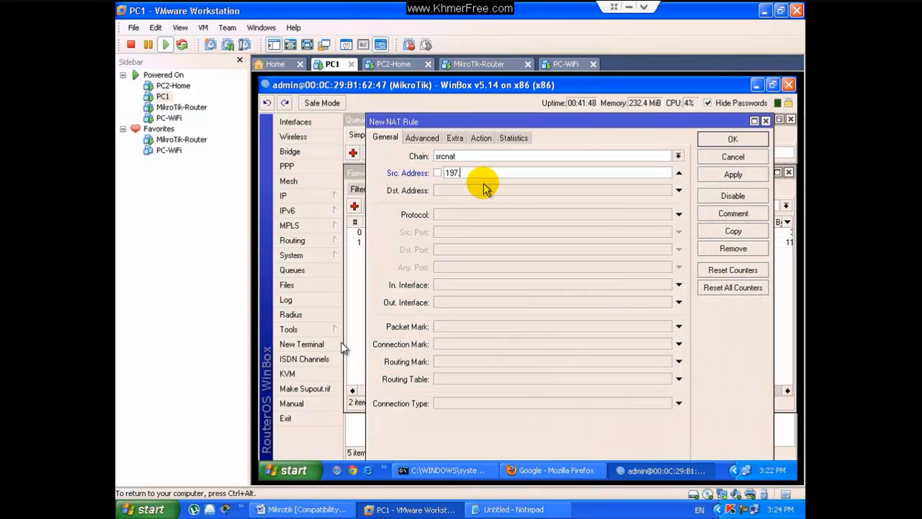
text(8.9.16/29)
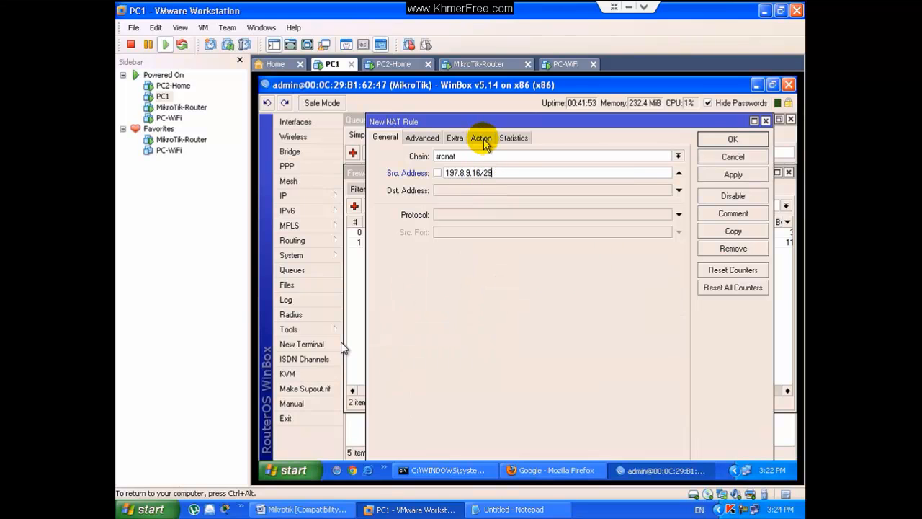
- Set the new NAT rule's action to masquerade, save it and close the firewall window
click(483, 139)
click(503, 159)
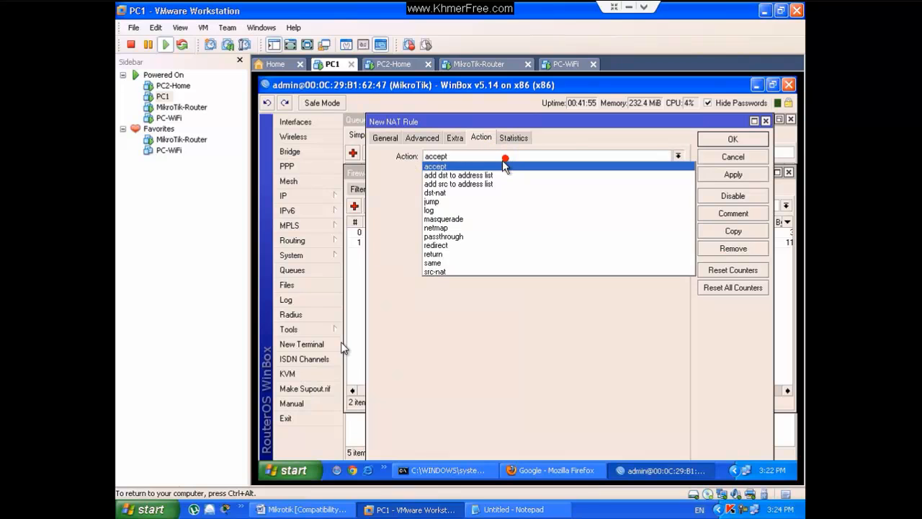
click(481, 220)
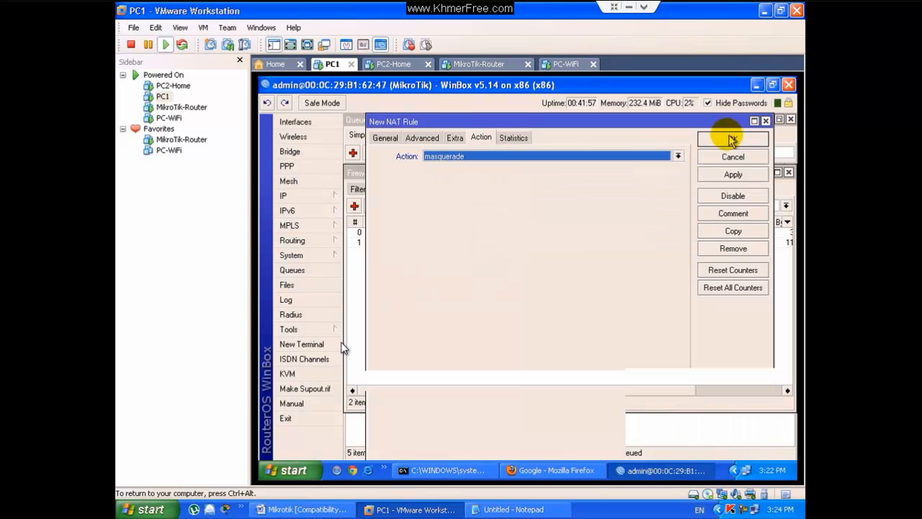
click(728, 138)
drag(550, 226, 580, 256)
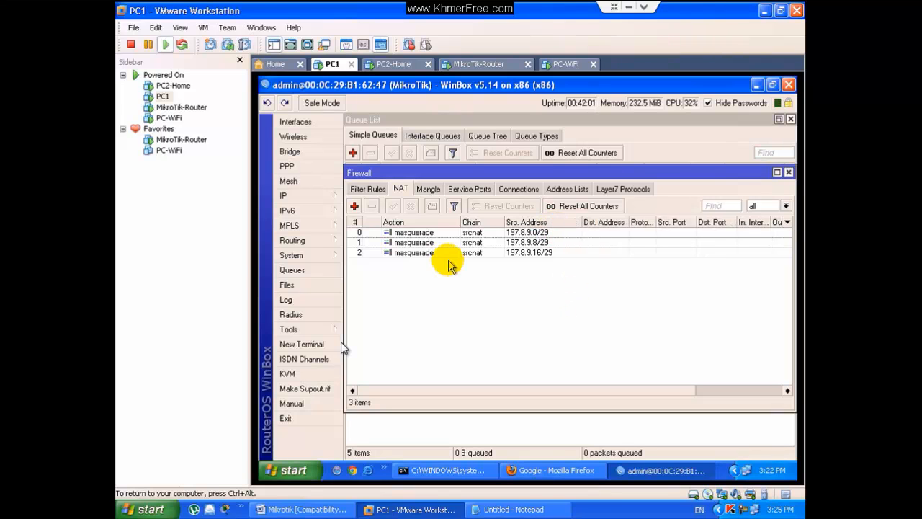
click(789, 172)
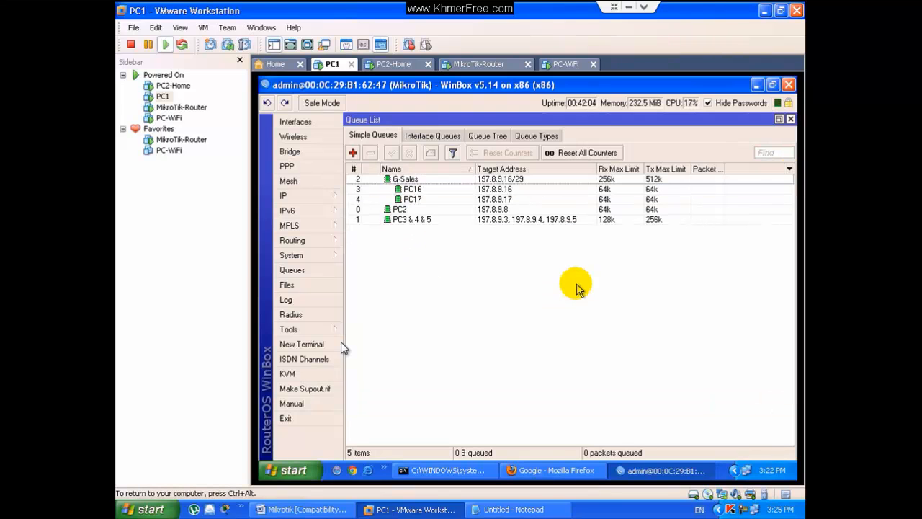
- Switch to the PC2-Home virtual machine and repair its Local Area Connection
click(395, 64)
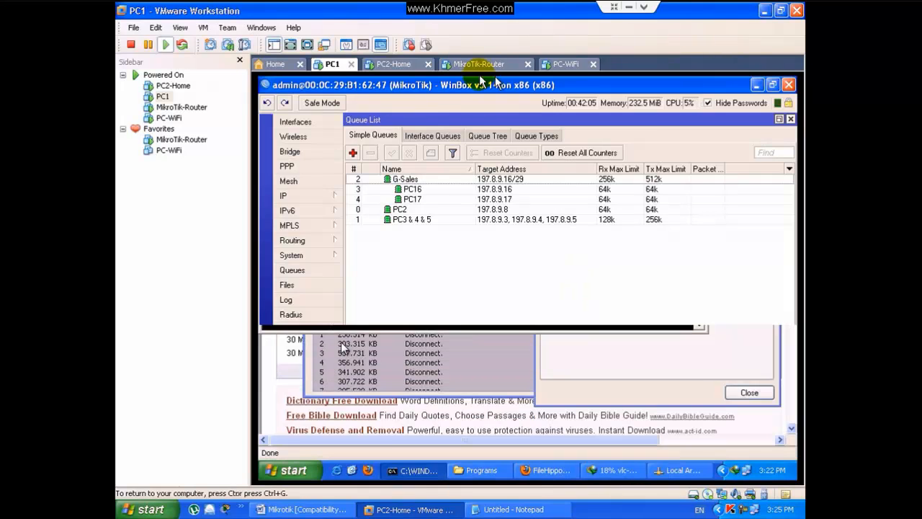
click(407, 333)
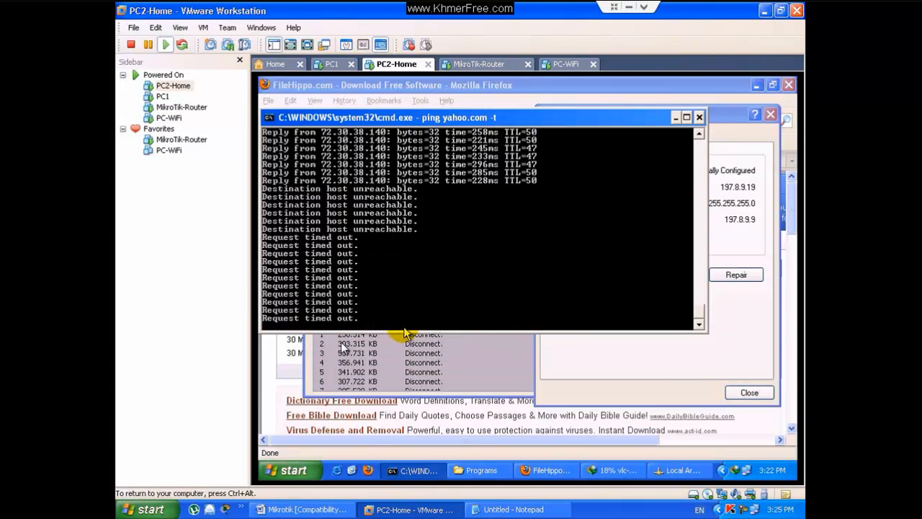
click(742, 277)
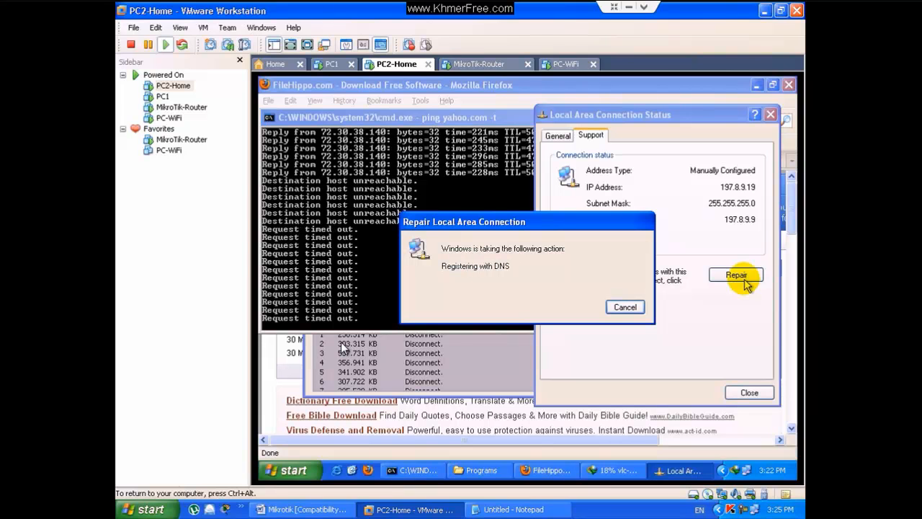
- Stop the running ping and restart the continuous ping with ping yahoo.com -t
click(454, 309)
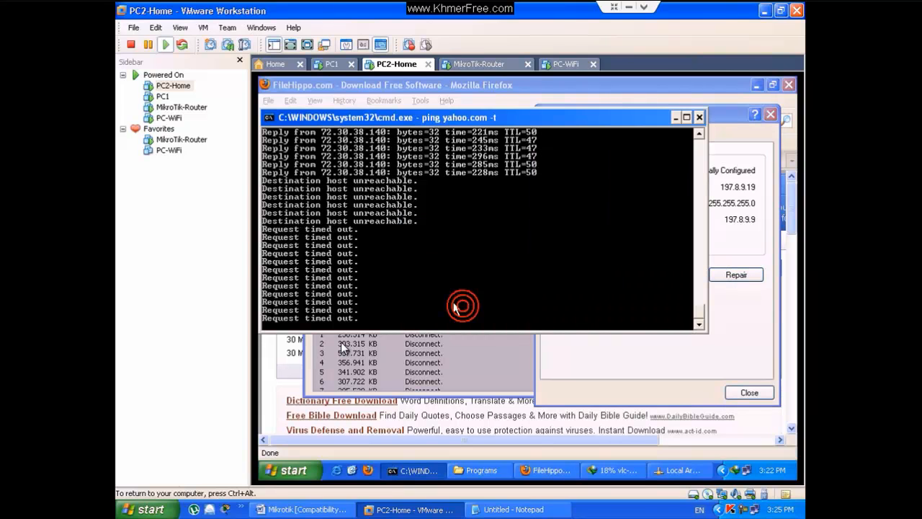
key(ctrl+c)
key(Up)
key(Return)
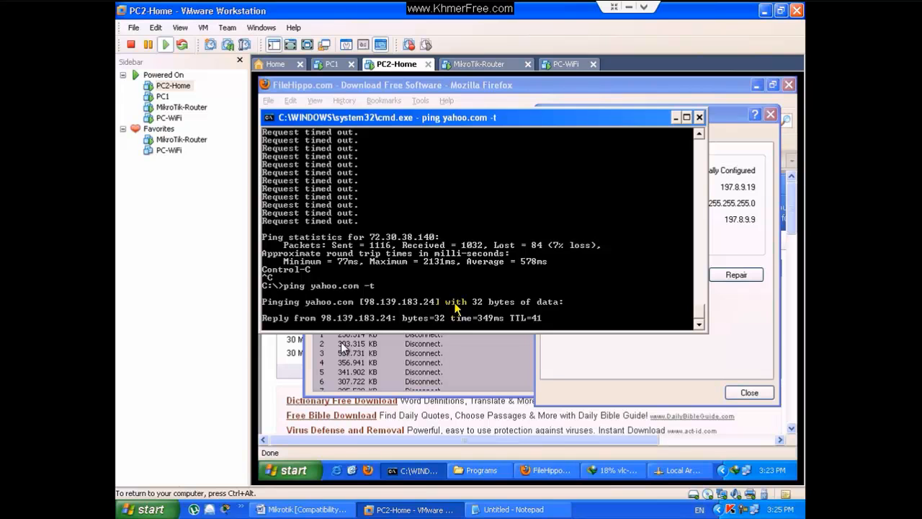
- Recheck the connection's address details and resume the paused vlc-2.0.1-win32.exe download
click(612, 363)
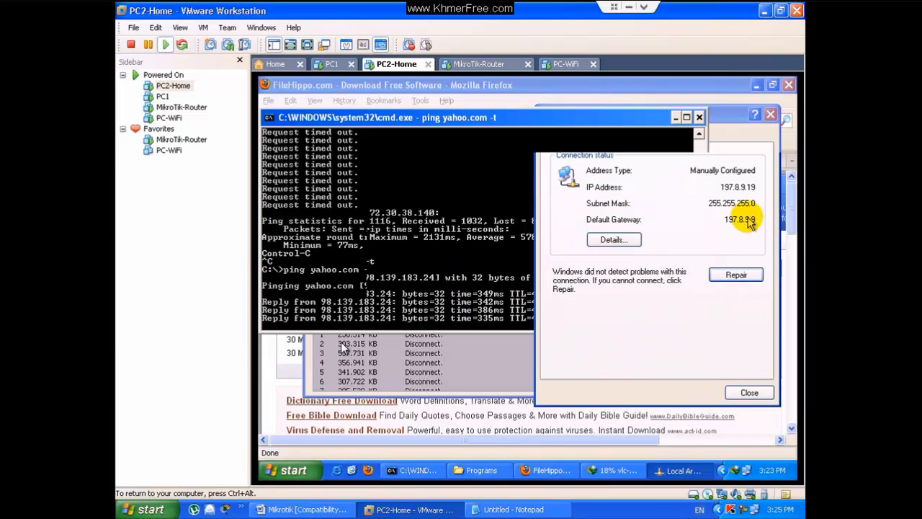
click(493, 369)
click(539, 269)
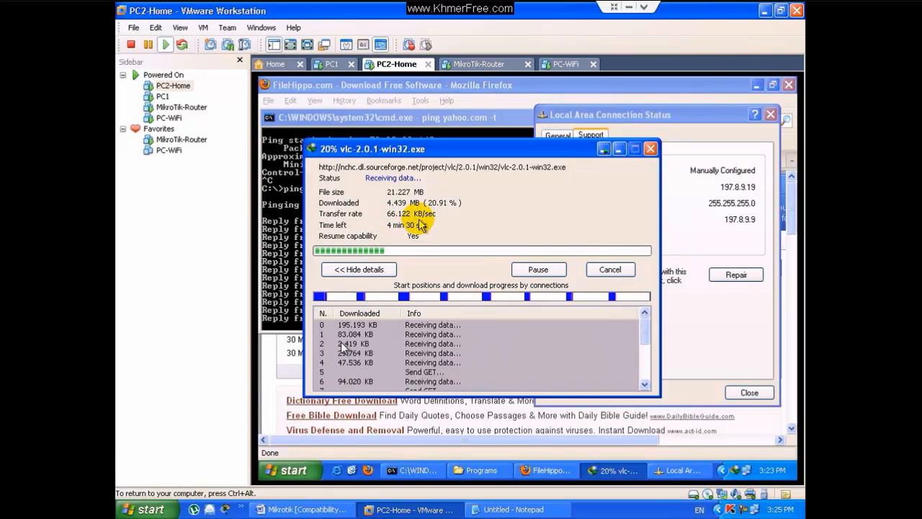
- Open the Internet Protocol (TCP/IP) properties of PC2-Home's Local Area Connection
click(720, 203)
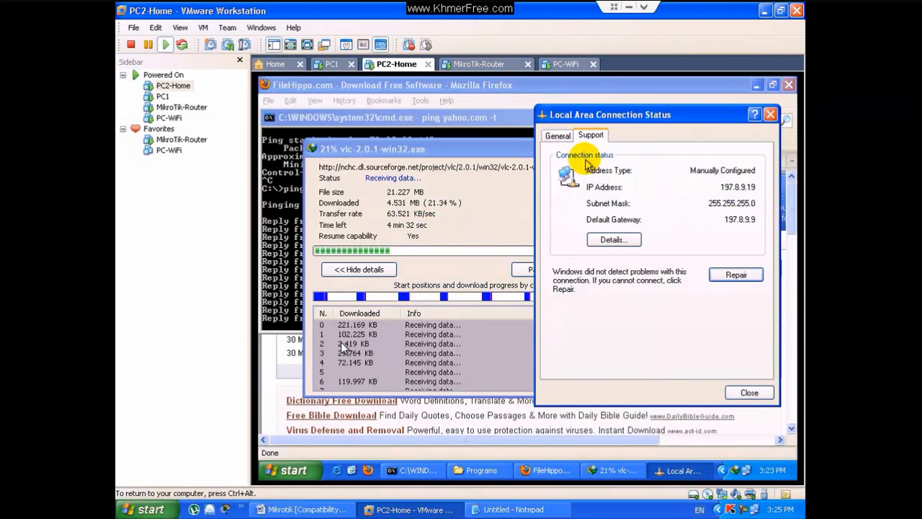
click(558, 136)
click(576, 361)
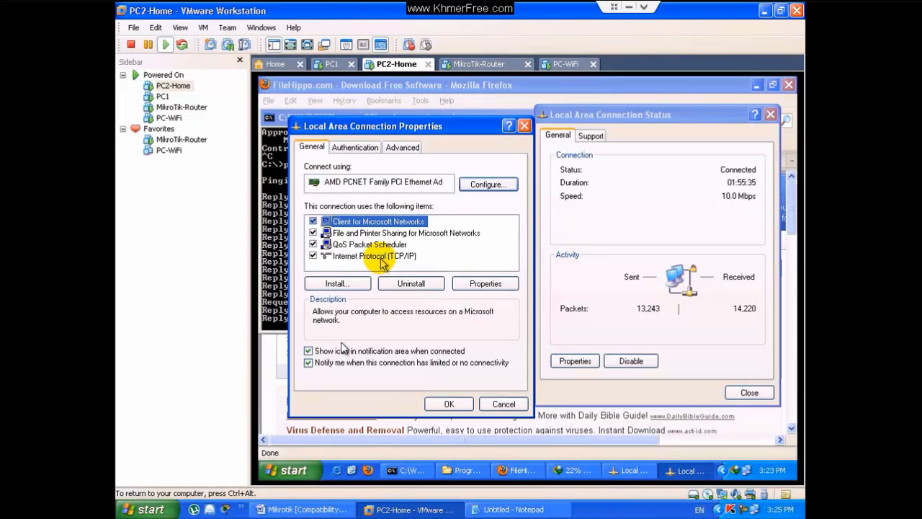
click(374, 256)
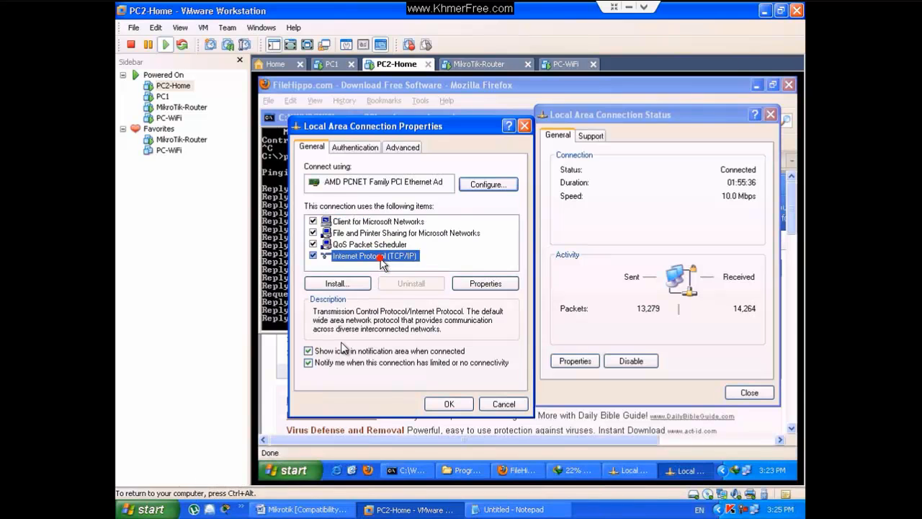
click(485, 284)
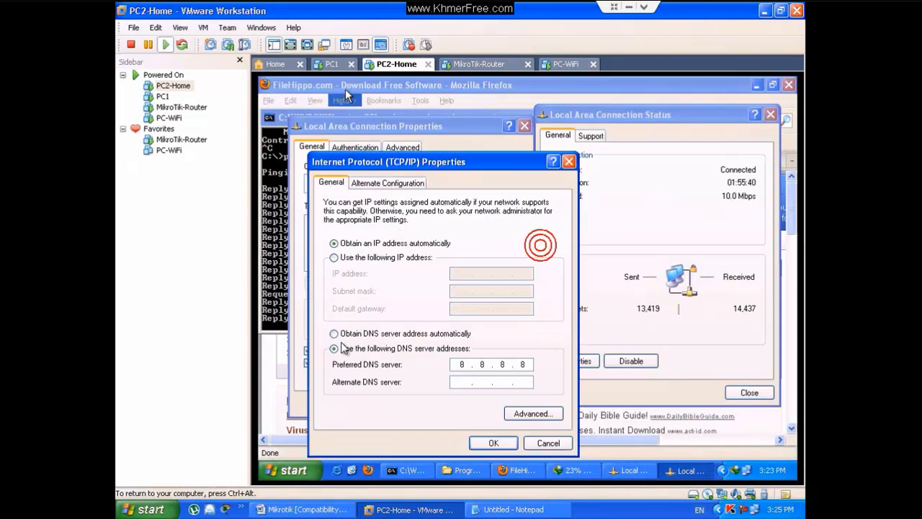
- Review the G-Sales queue on PC1 and highlight host 19 in the Notepad subnet notes
click(327, 65)
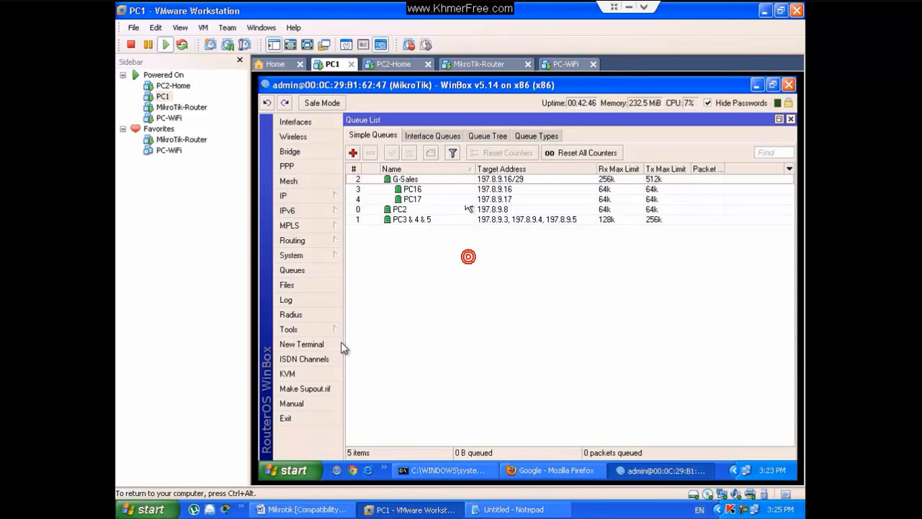
click(425, 183)
key(alt+Tab)
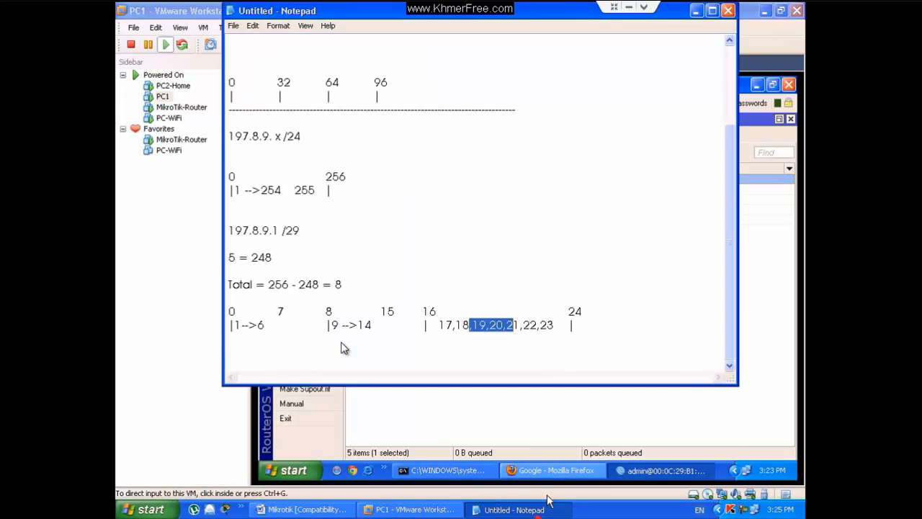
click(474, 326)
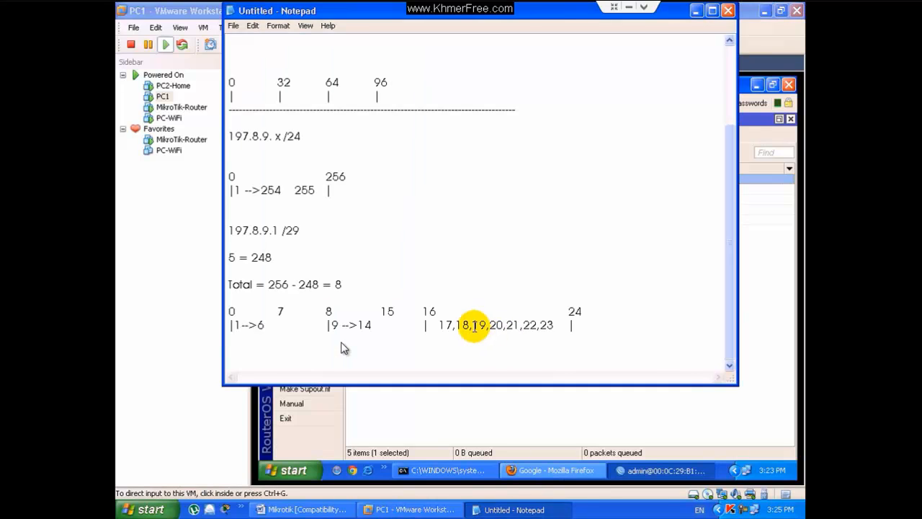
double_click(475, 326)
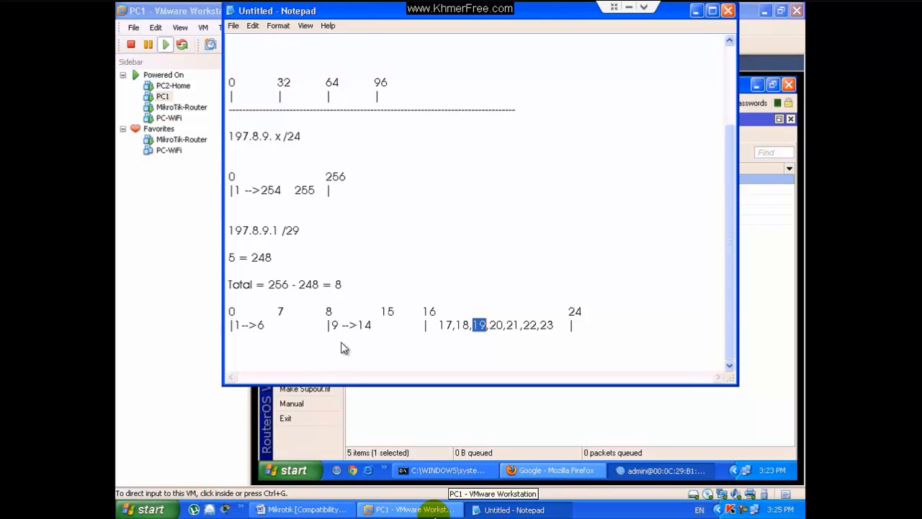
click(369, 510)
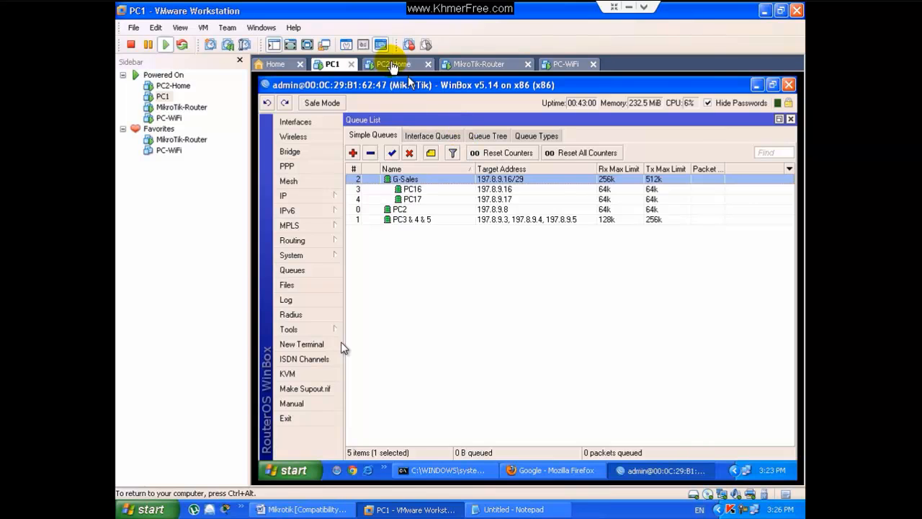
- Return to PC2-Home, set its static IP address to 197.8.9.17 and check the connection's address details
click(394, 64)
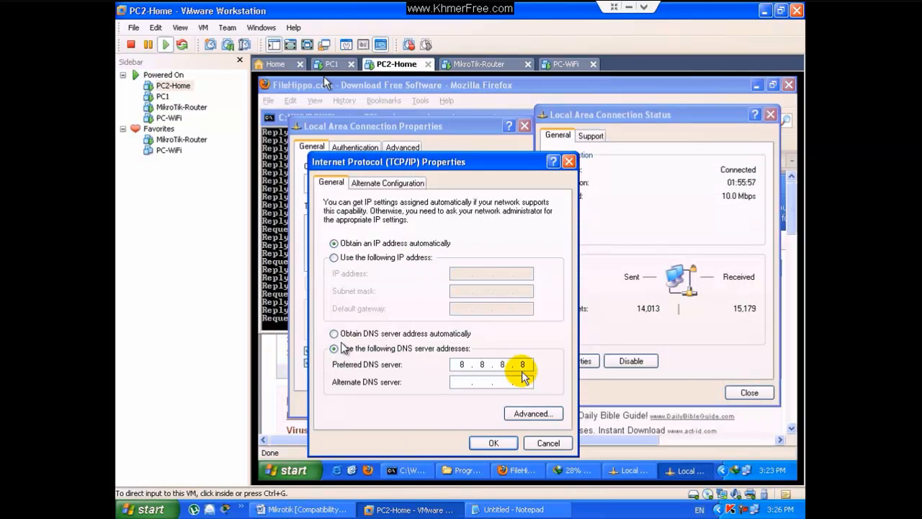
click(542, 444)
click(490, 288)
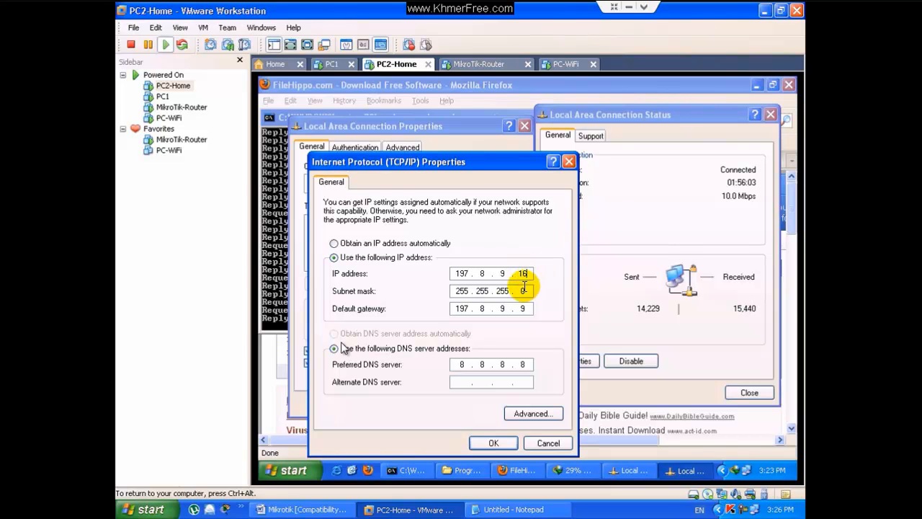
click(493, 443)
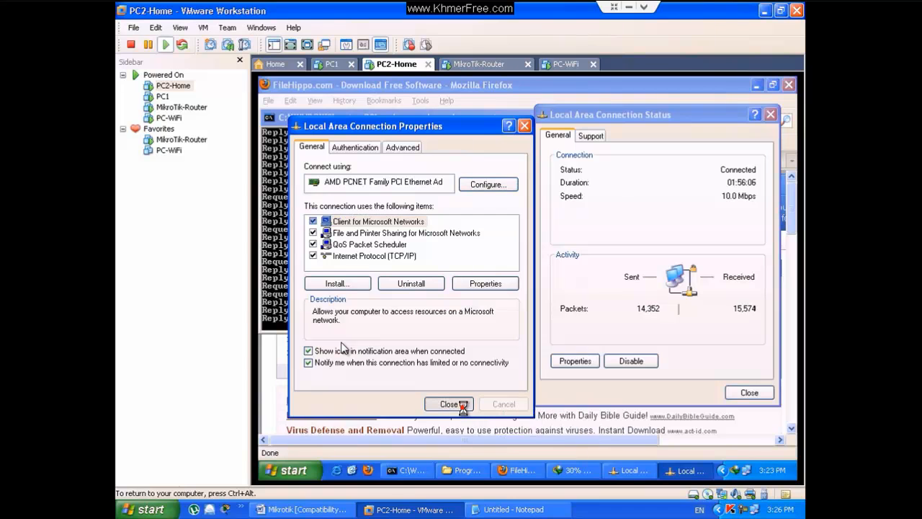
click(591, 135)
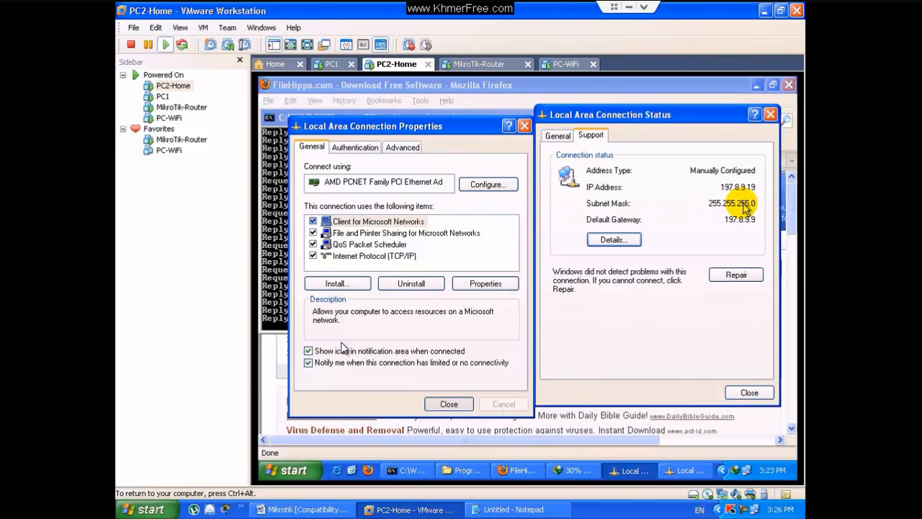
- Repair the Local Area Connection with the vlc-2.0.1-win32.exe download paused, and resume the download
click(572, 470)
click(538, 271)
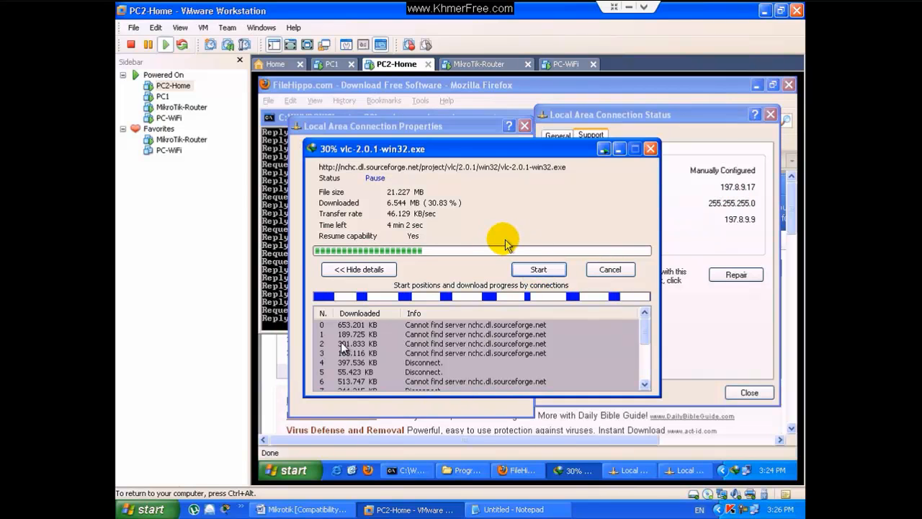
click(756, 275)
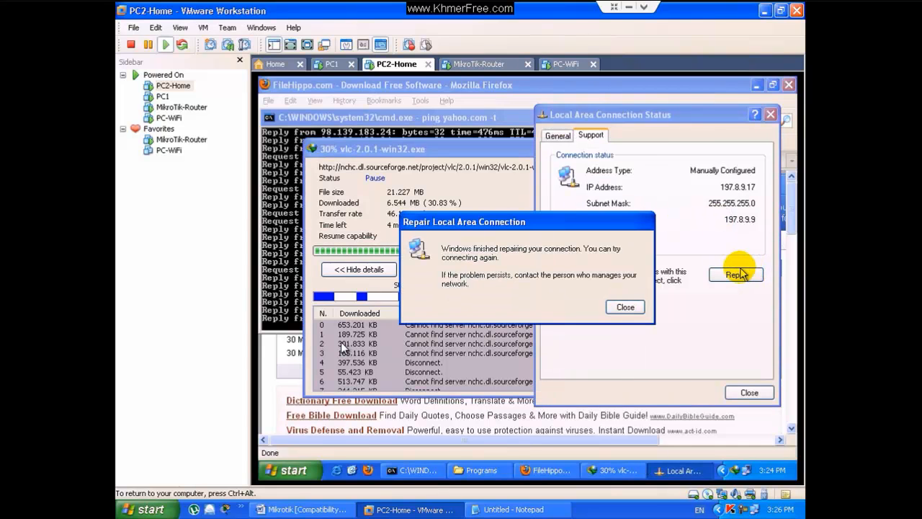
click(625, 306)
click(533, 269)
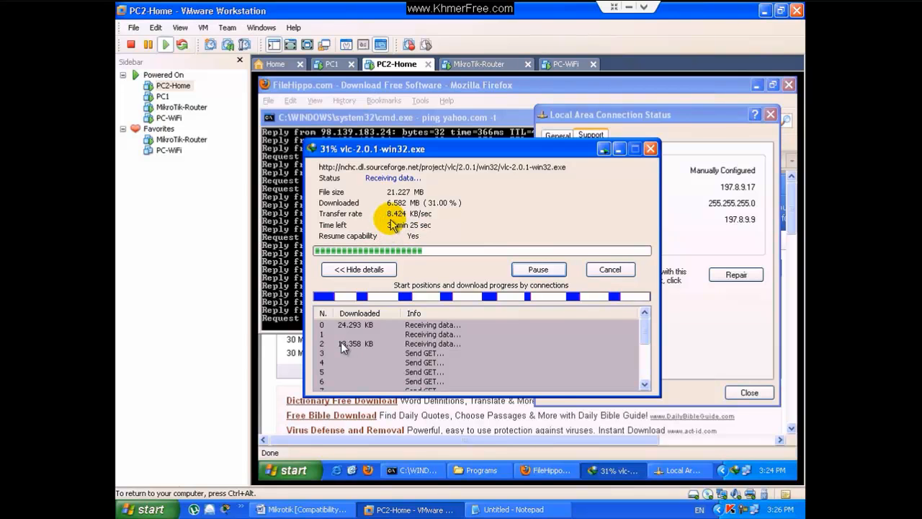
- Examine the queue list on PC1 and return to PC2-Home to pause the vlc-2.0.1-win32.exe download
click(330, 64)
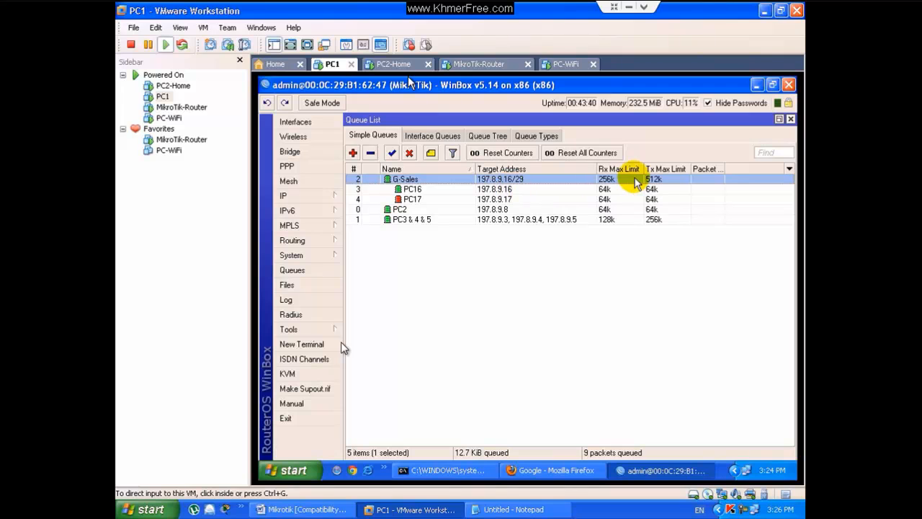
mouse_move(358, 425)
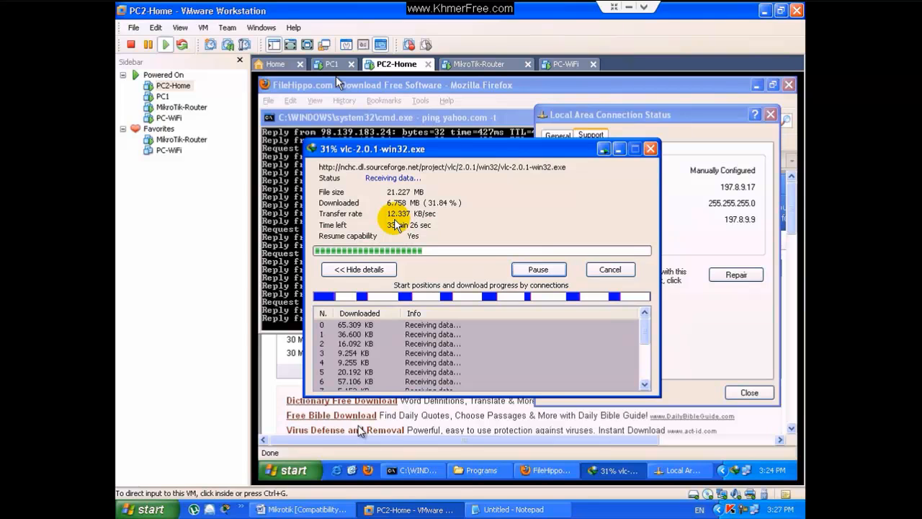
click(531, 269)
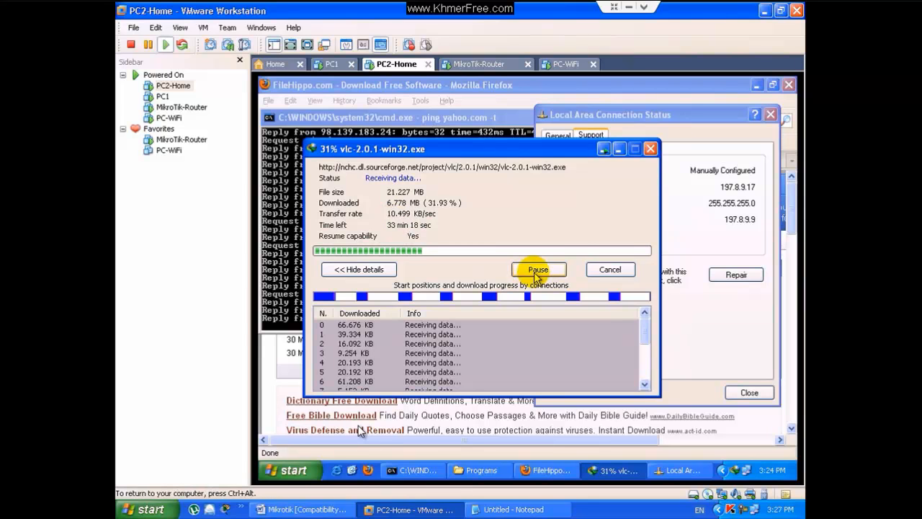
- Set the static IP address of PC2-Home's Local Area Connection to 197.8.9.20 and check its address details
click(710, 204)
click(557, 137)
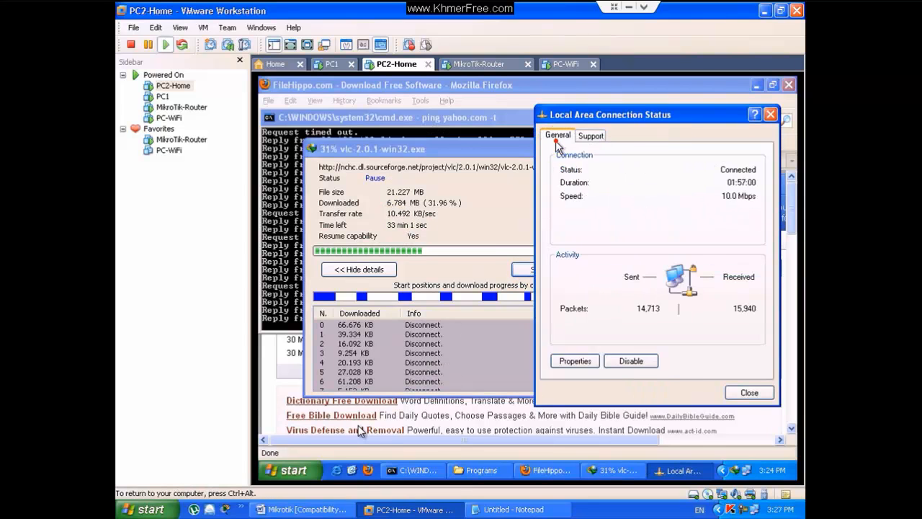
click(588, 360)
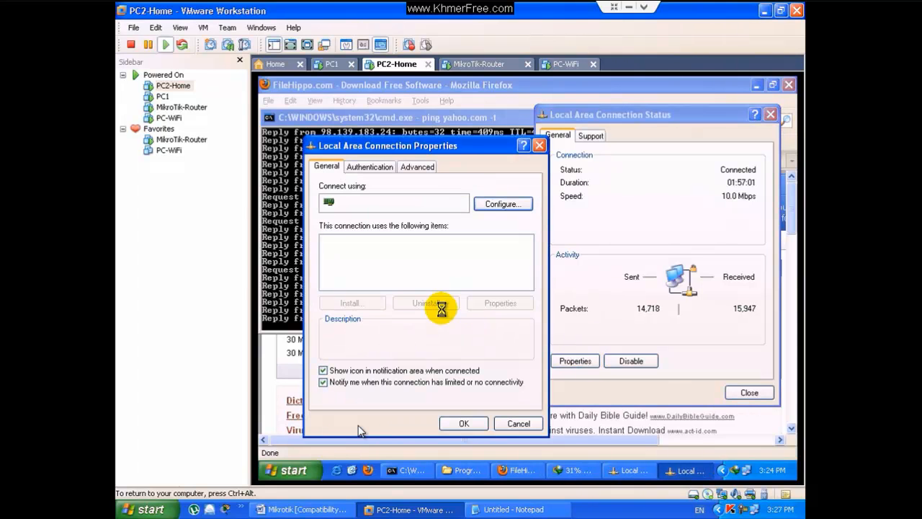
click(419, 276)
double_click(420, 278)
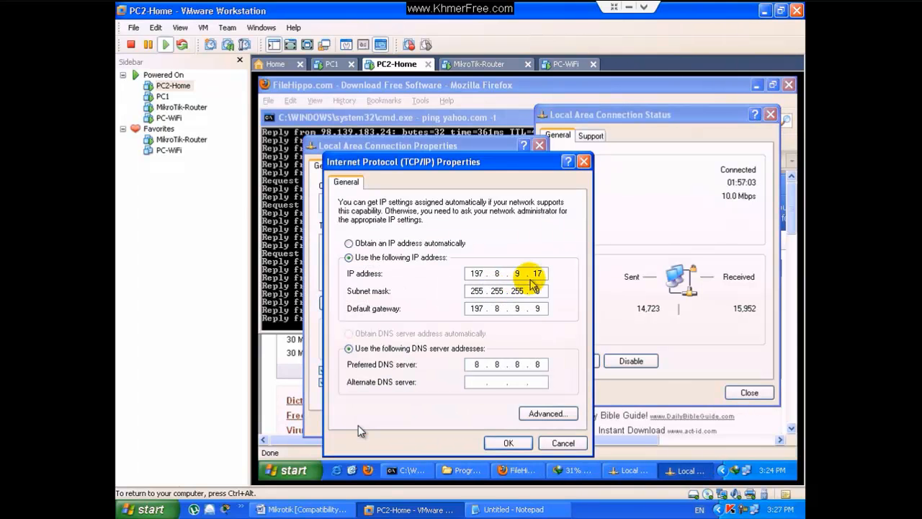
double_click(535, 274)
text(20)
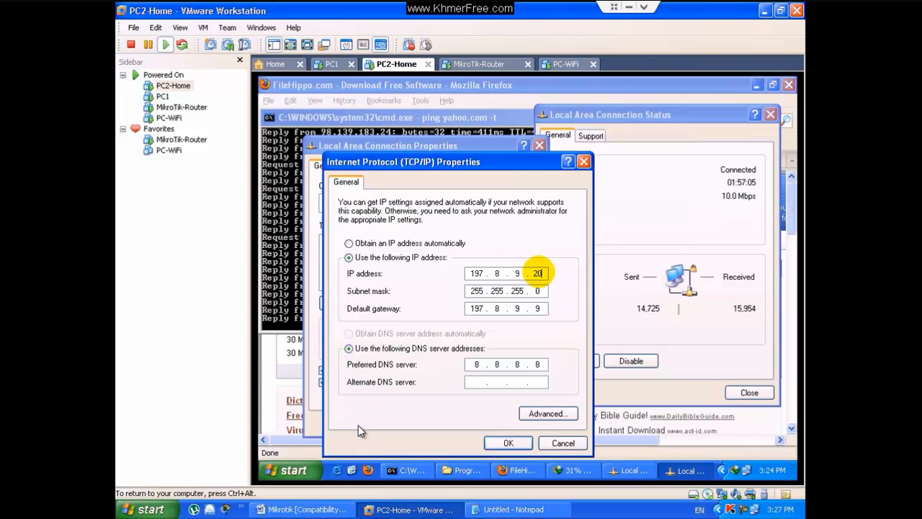
click(508, 442)
click(464, 423)
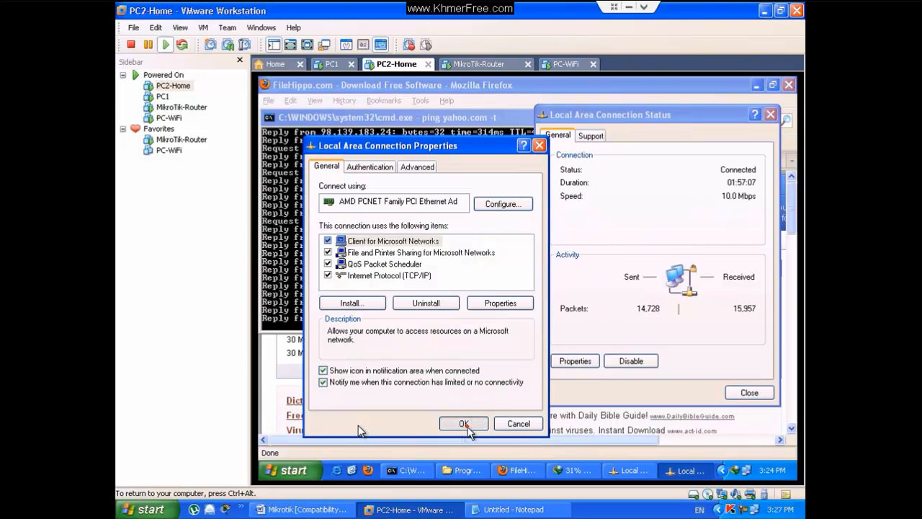
click(591, 135)
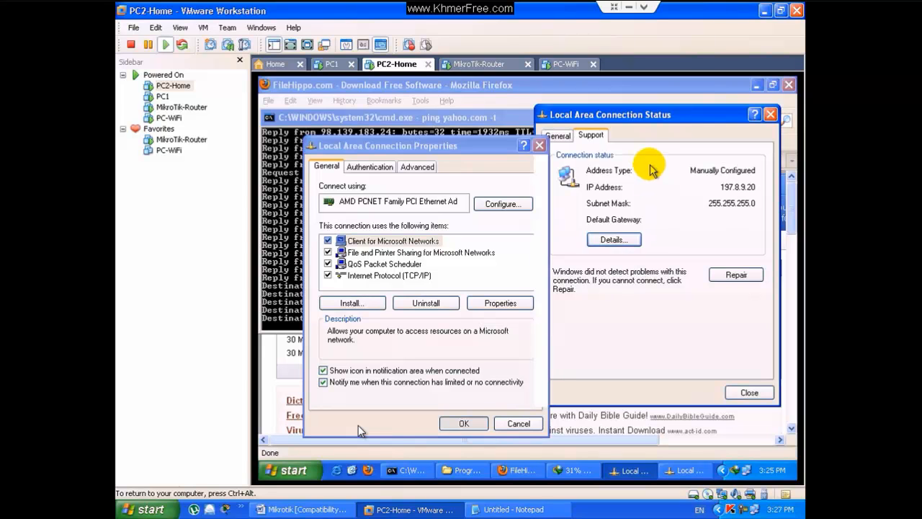
click(650, 165)
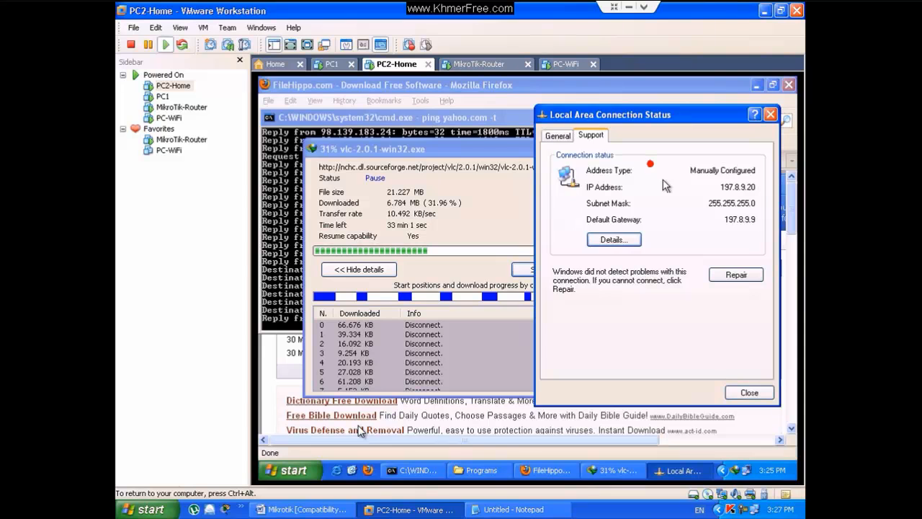
- Repair PC2-Home's Local Area Connection again and resume the paused vlc-2.0.1-win32.exe download
click(734, 274)
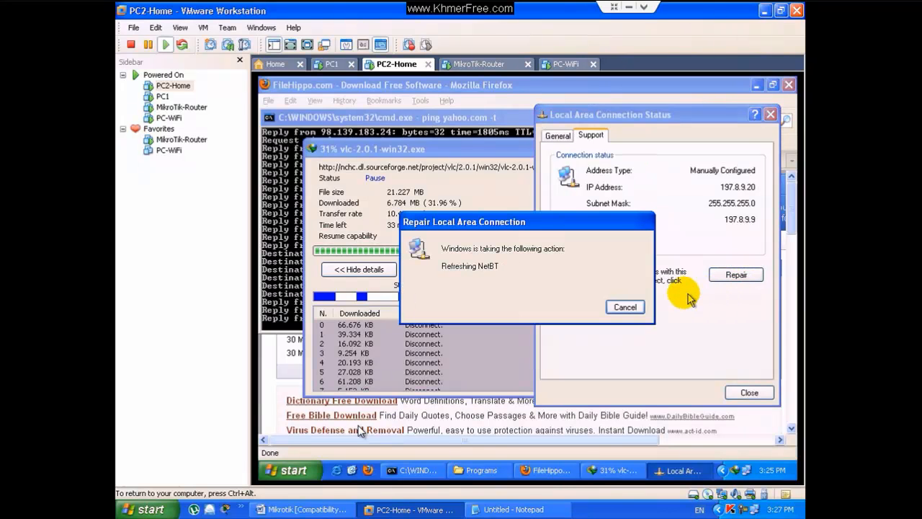
click(626, 307)
click(490, 234)
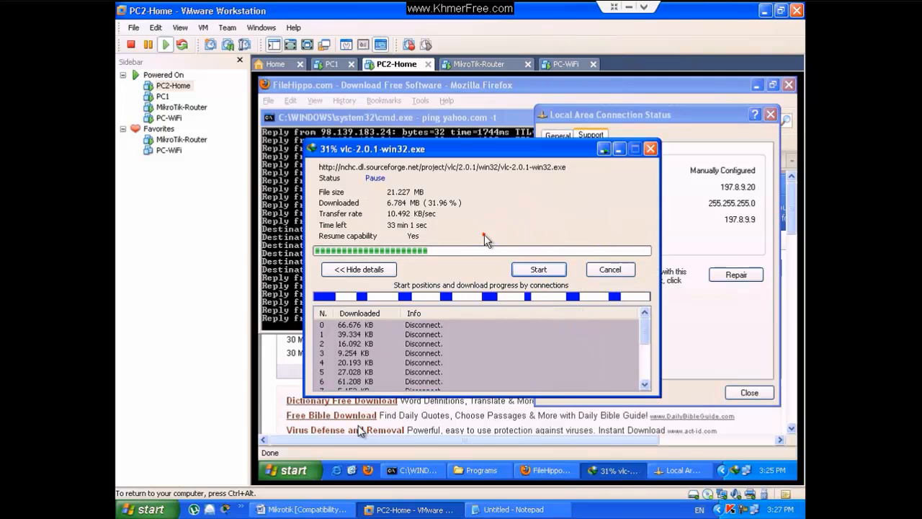
click(538, 269)
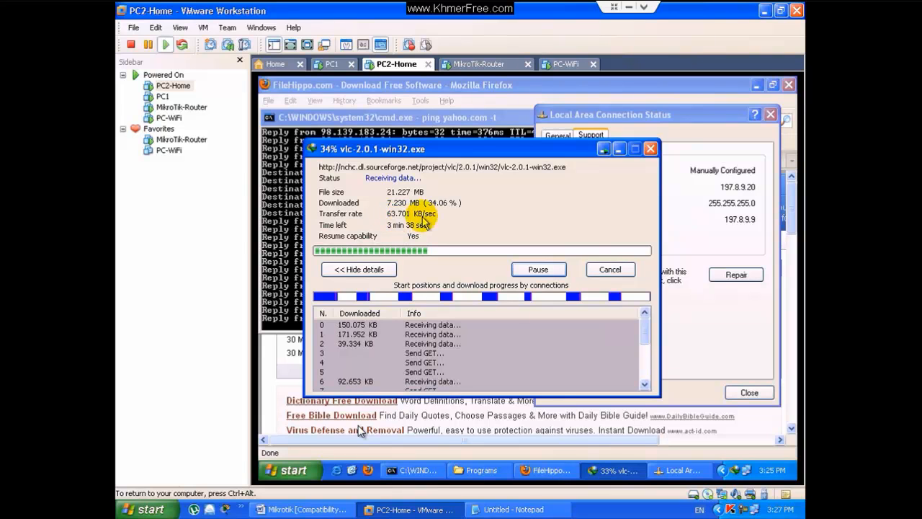
- Pause the download on PC2-Home and review the G-Sales group and PC16 queue limits on PC1
click(540, 271)
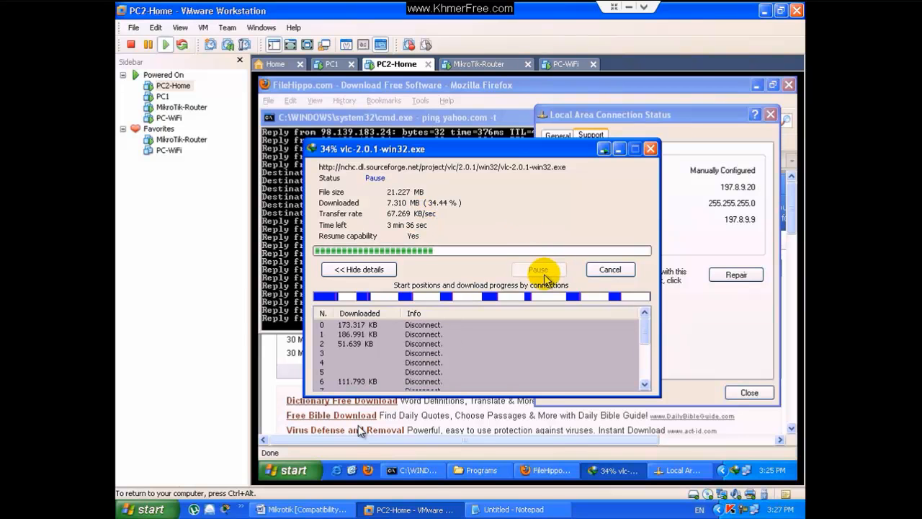
click(330, 64)
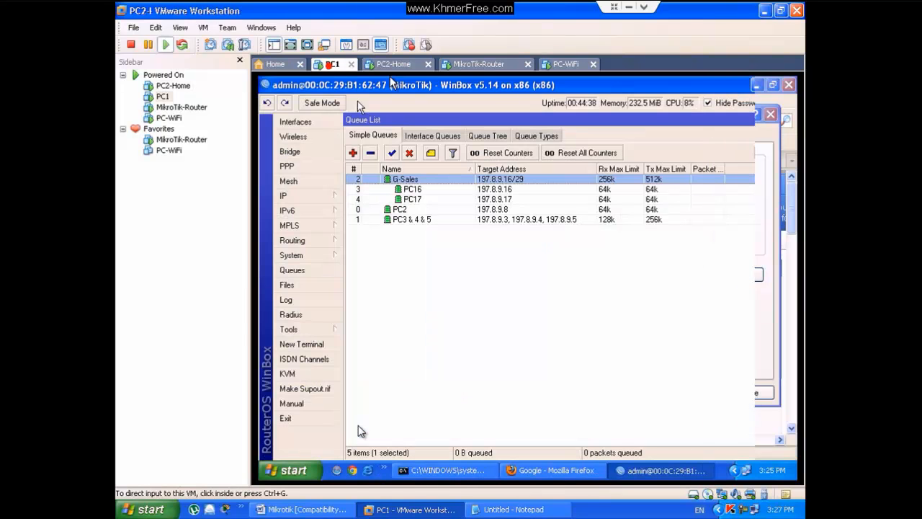
click(469, 285)
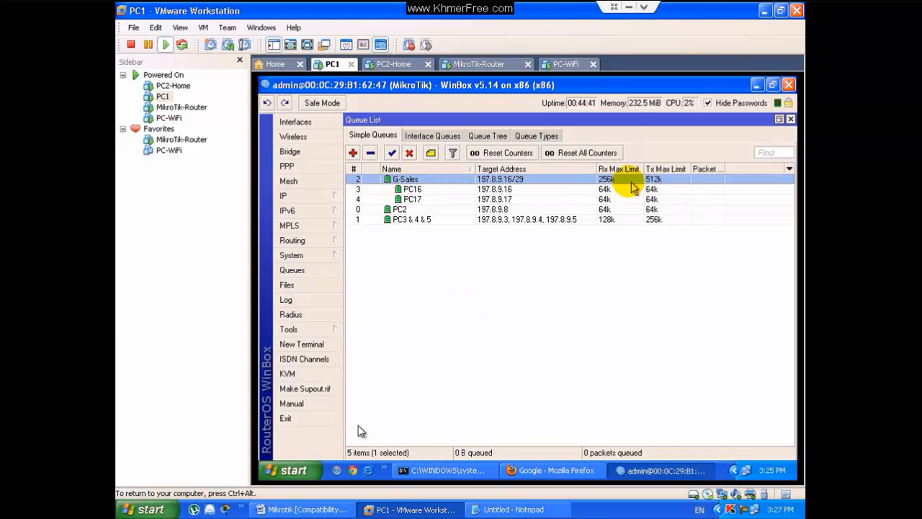
click(457, 191)
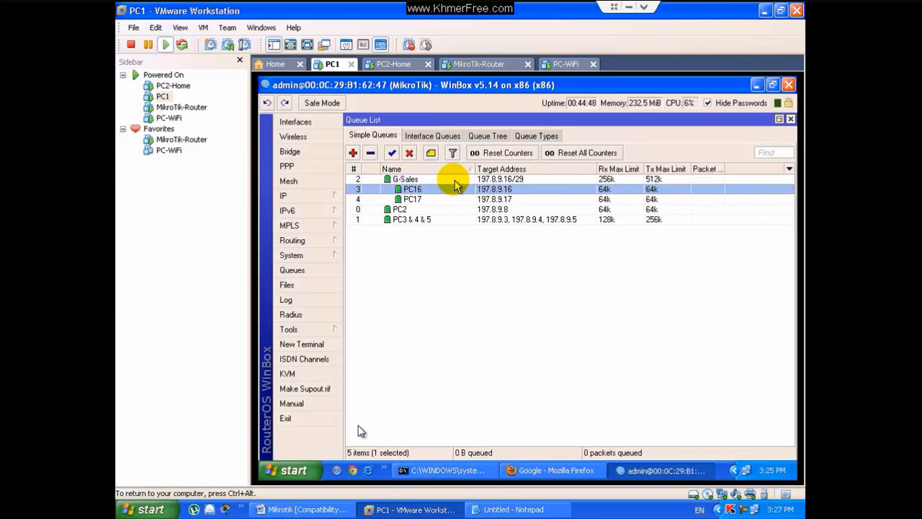
click(455, 180)
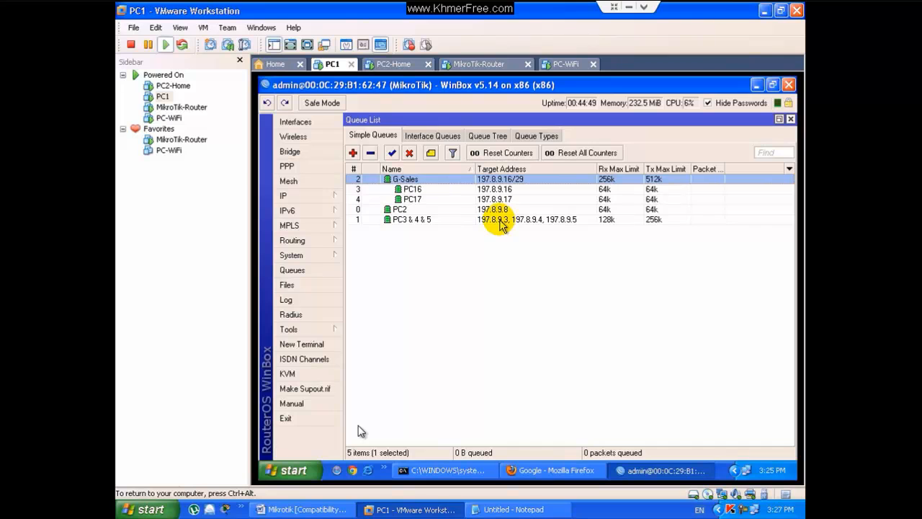